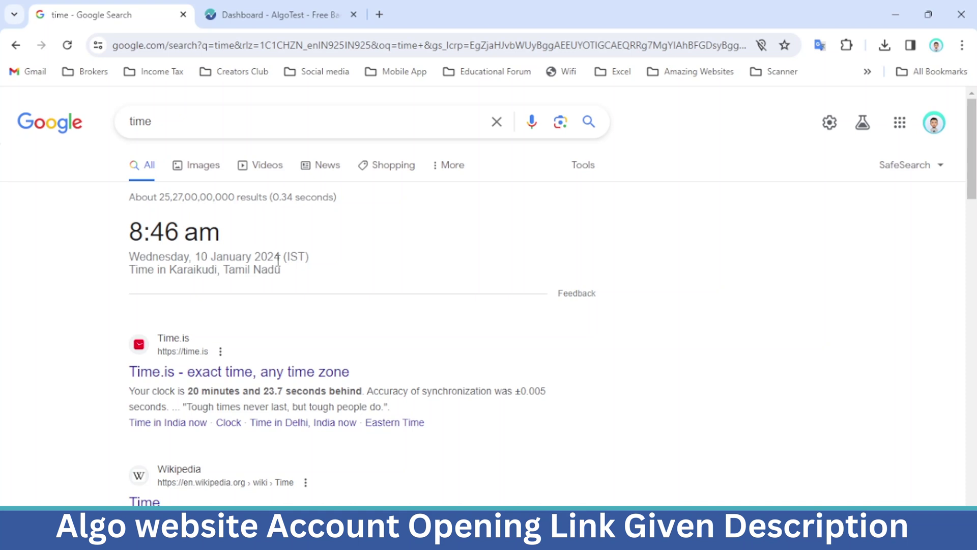
Check the current time, switch to the AlgoTest dashboard and open the brokers page through the connected Finvasia entry
drag(125, 232, 209, 225)
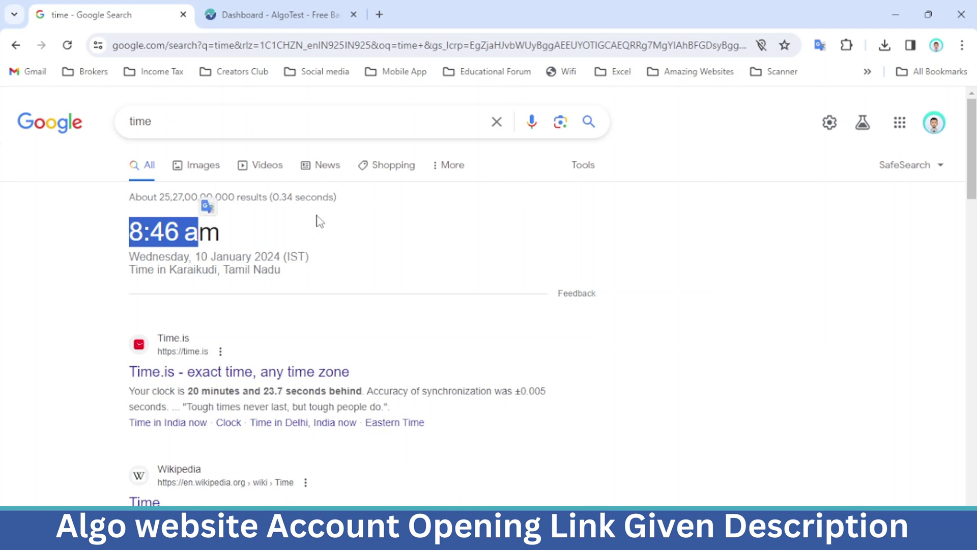
click(286, 15)
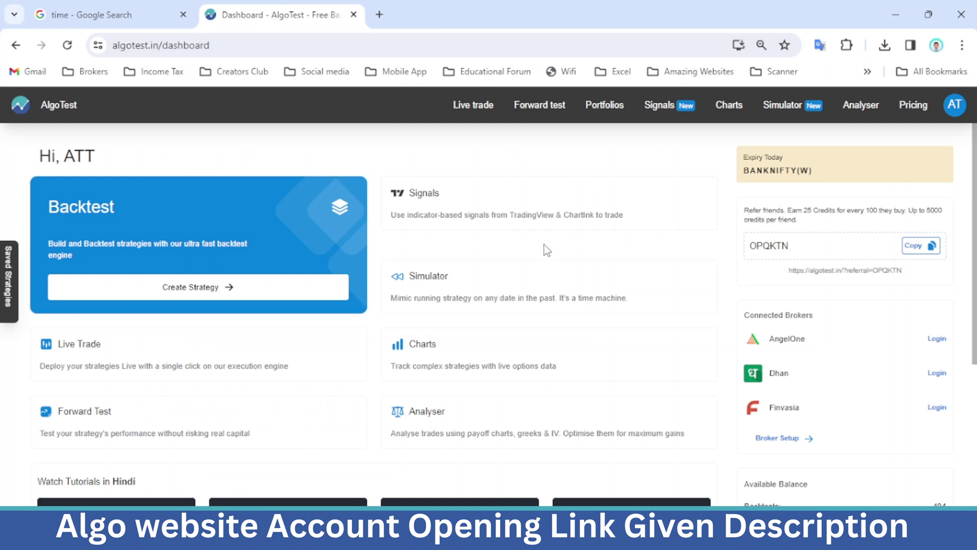
drag(741, 316, 812, 317)
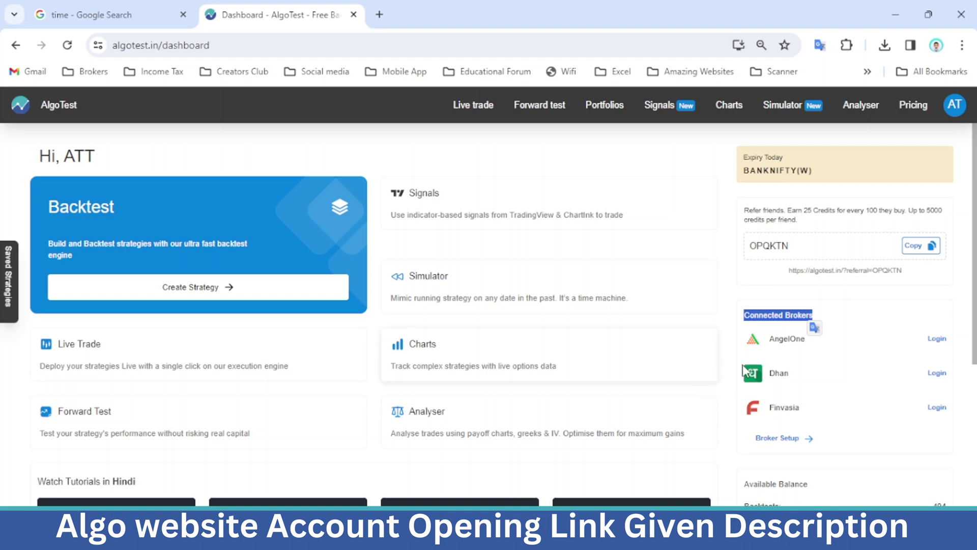
click(938, 409)
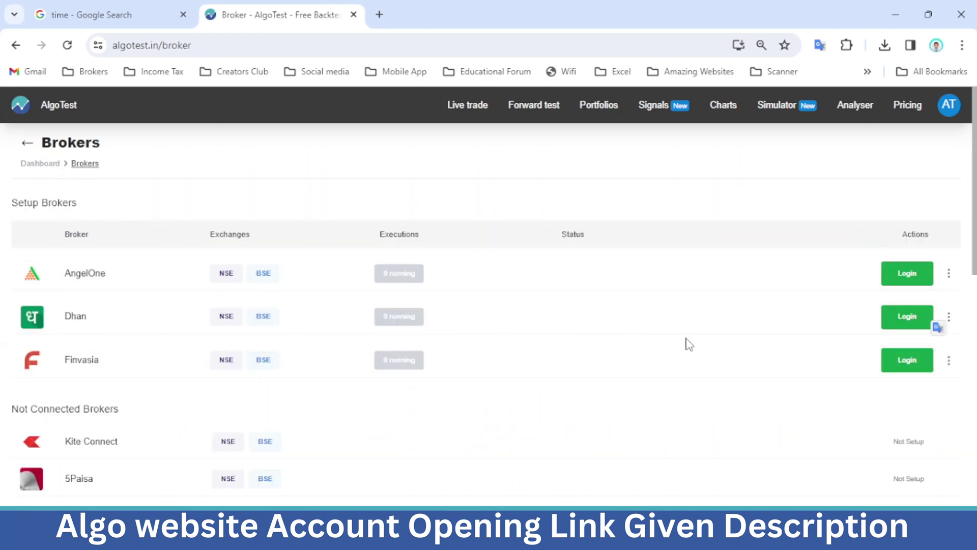
click(911, 365)
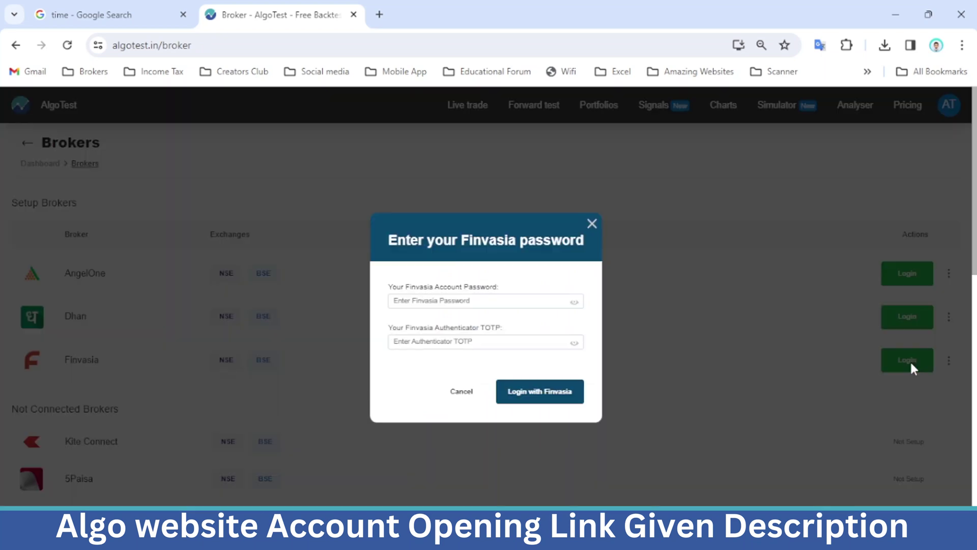
click(424, 299)
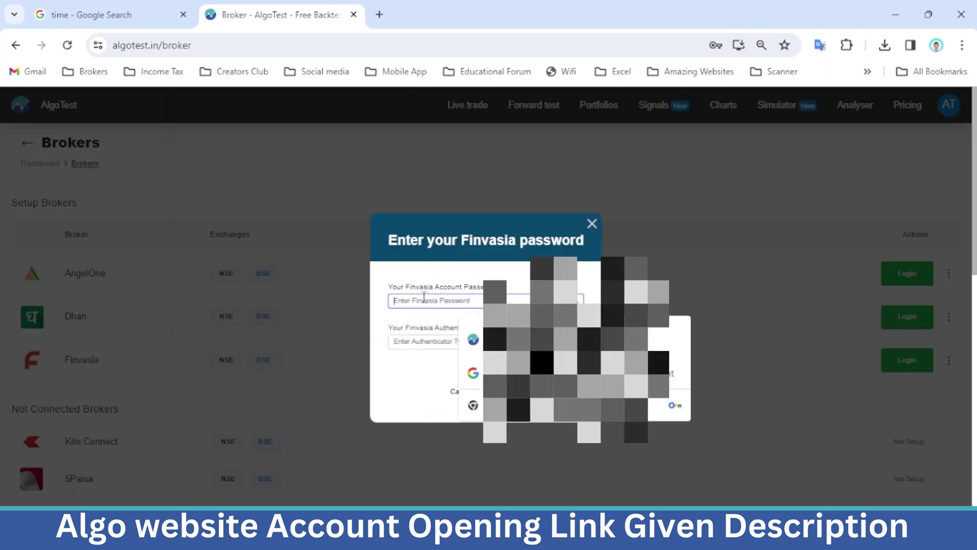
key(Escape)
key(Escape)
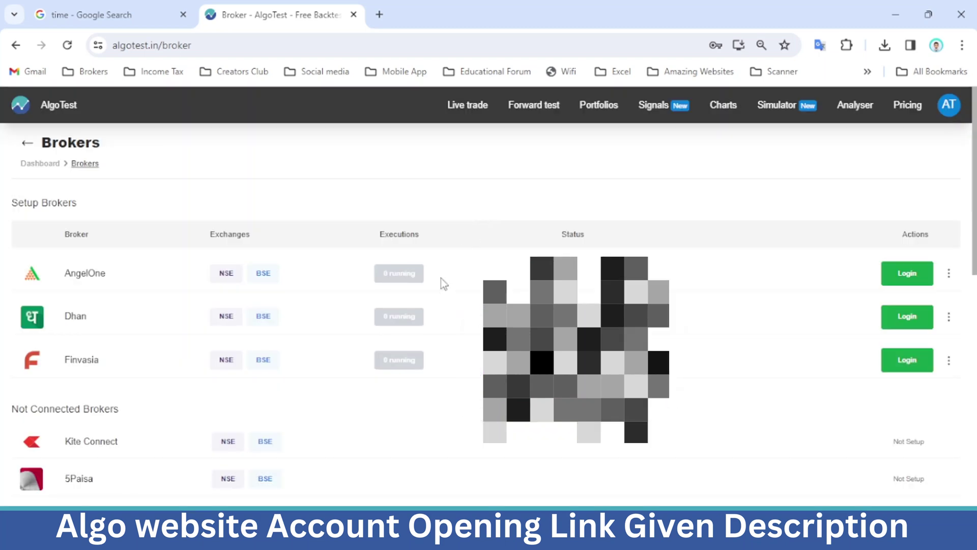
Open the Finvasia broker login and enter the account password and the authenticator TOTP
click(907, 360)
click(478, 299)
key(Escape)
click(459, 301)
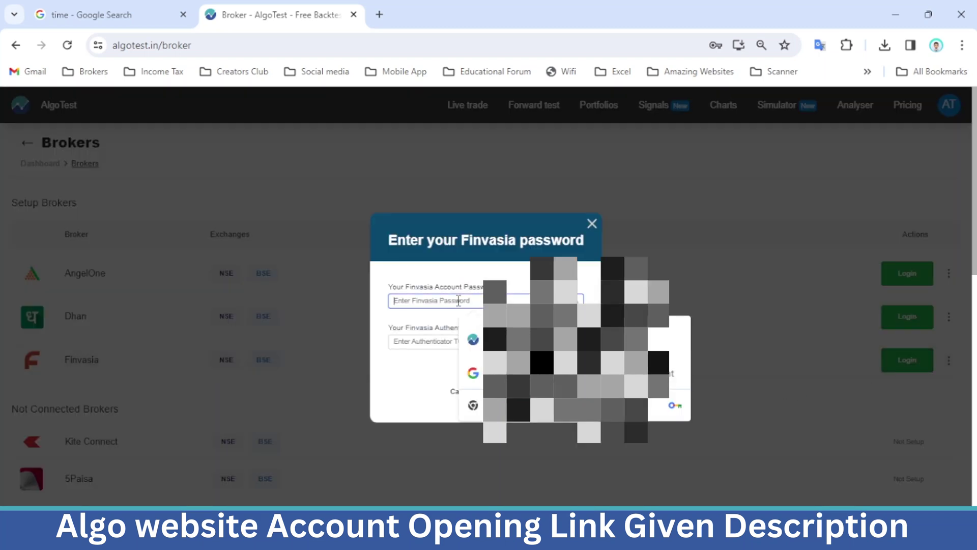
text(************)
click(439, 340)
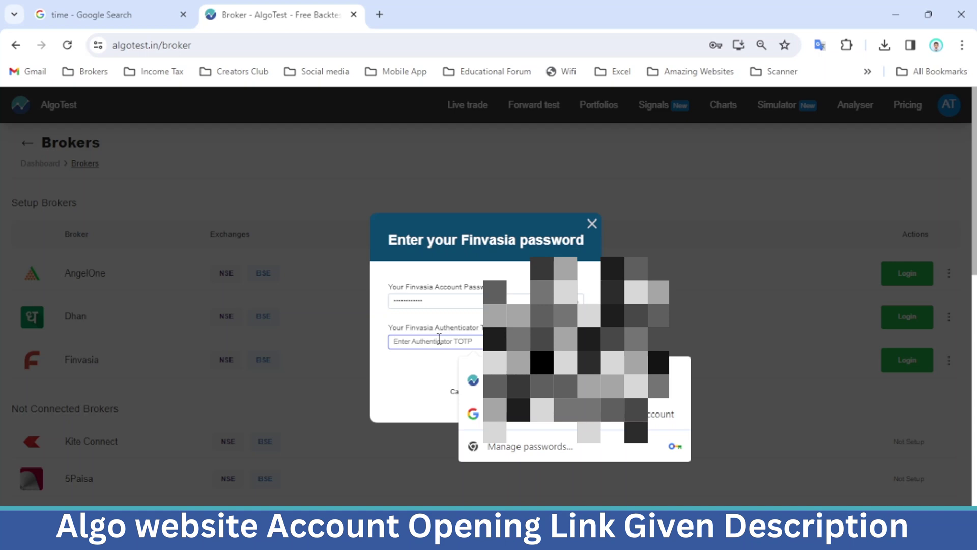
text(4***)
Submit the Finvasia login, decline the browser's offer to update the saved password, and check the broker's status
click(382, 377)
click(538, 391)
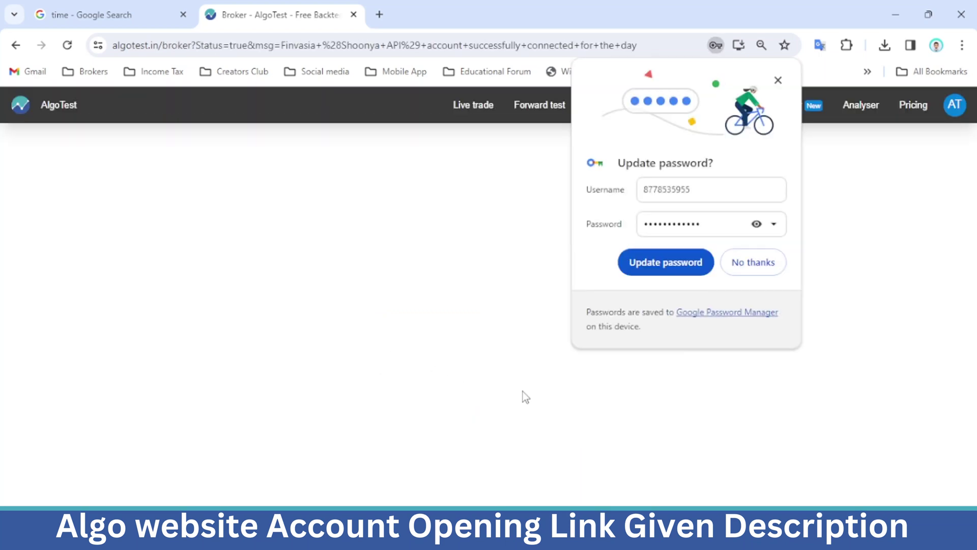
click(739, 266)
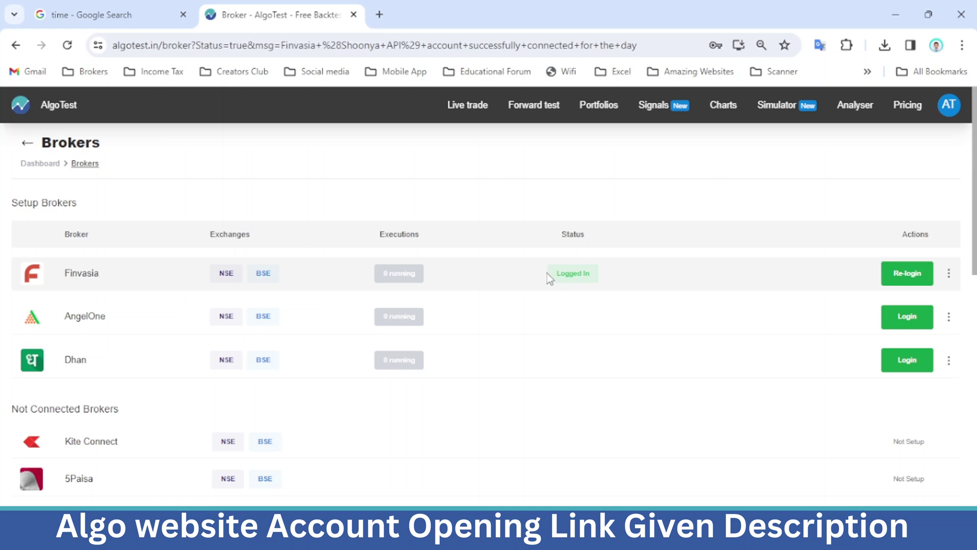
drag(554, 275, 594, 276)
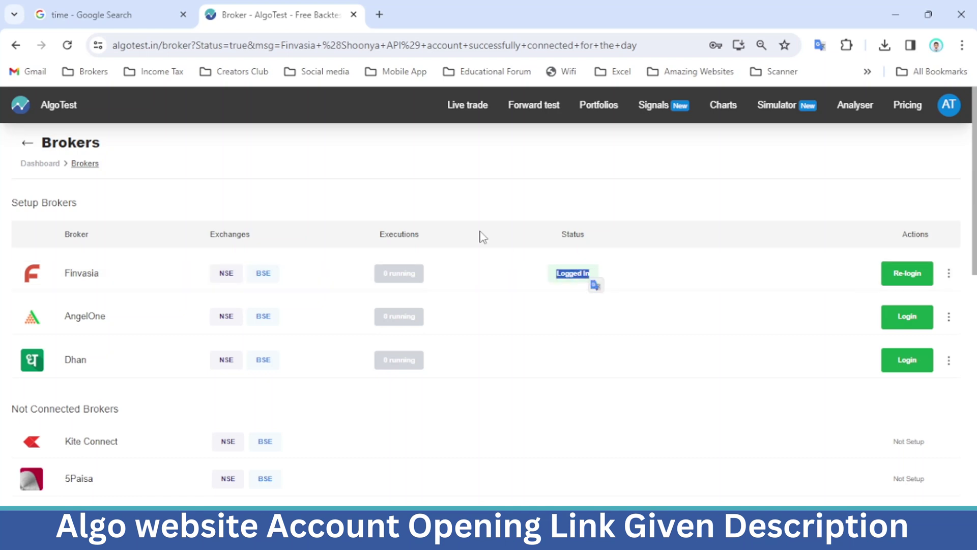
click(473, 194)
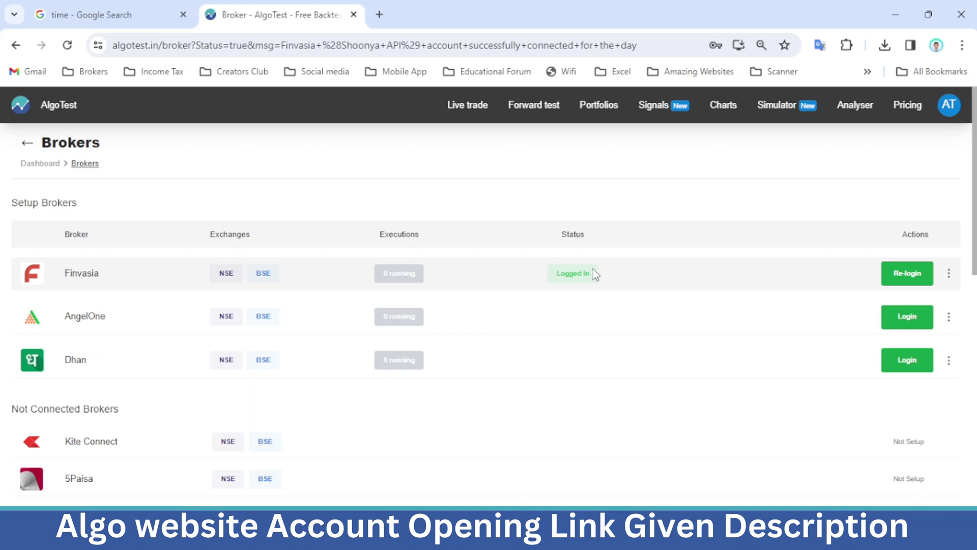
Go to the live trading page and browse its list of strategies
click(470, 106)
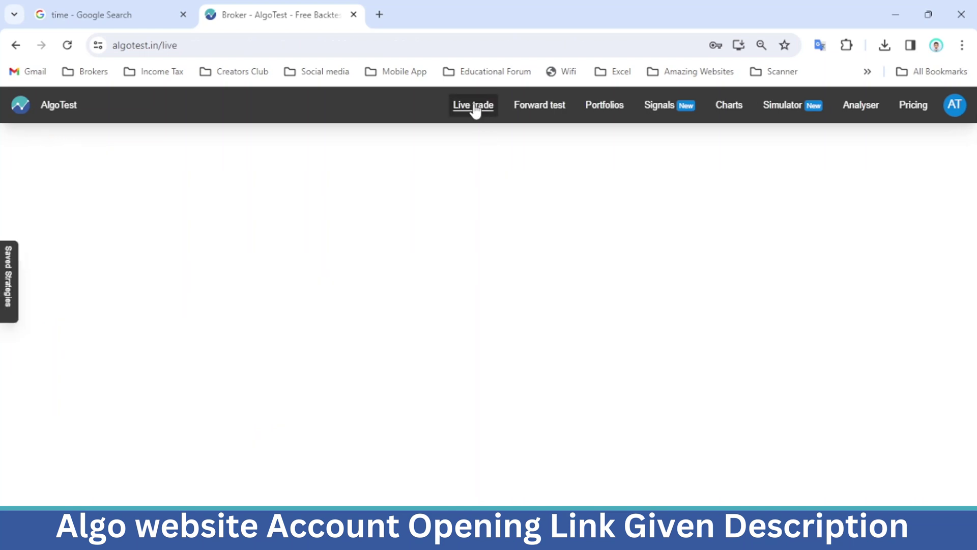
scroll(593, 236, down, 6)
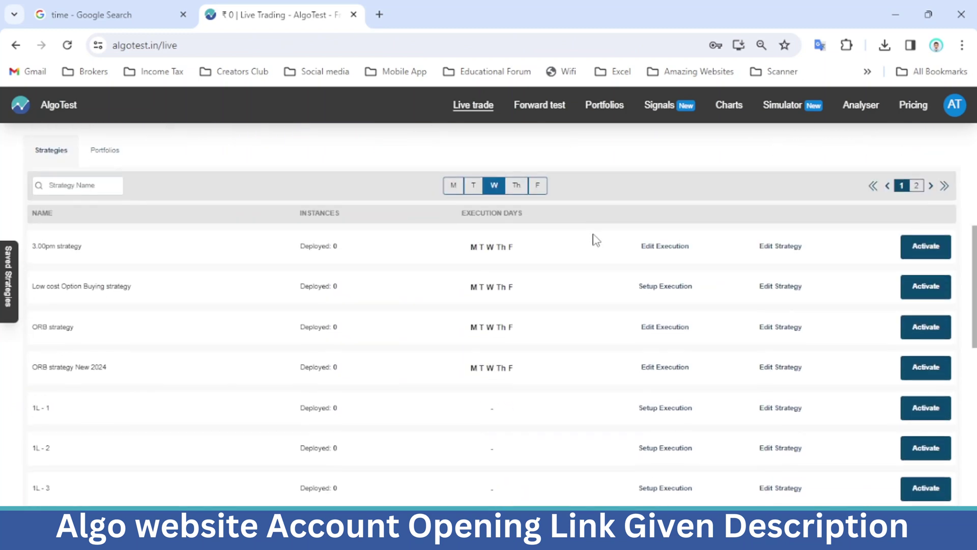
scroll(595, 239, down, 12)
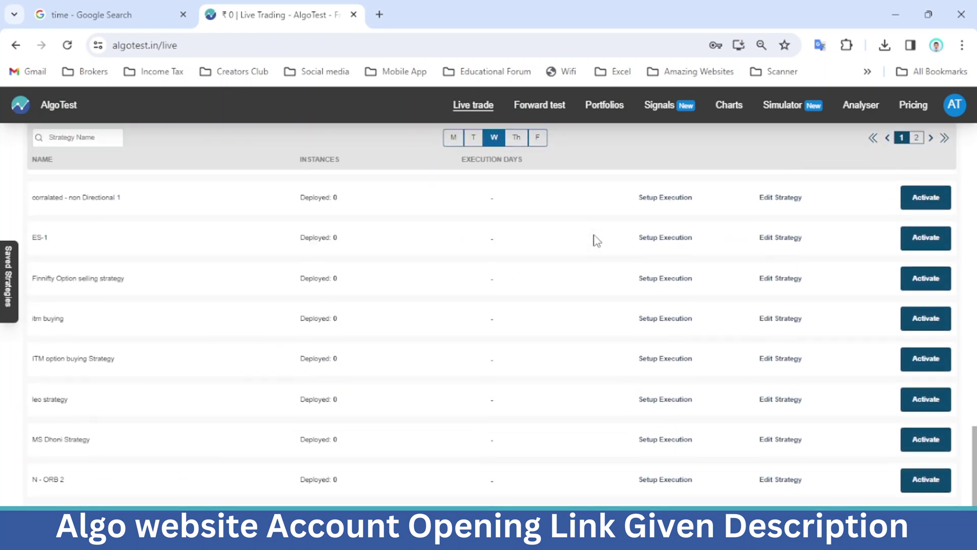
scroll(596, 240, up, 10)
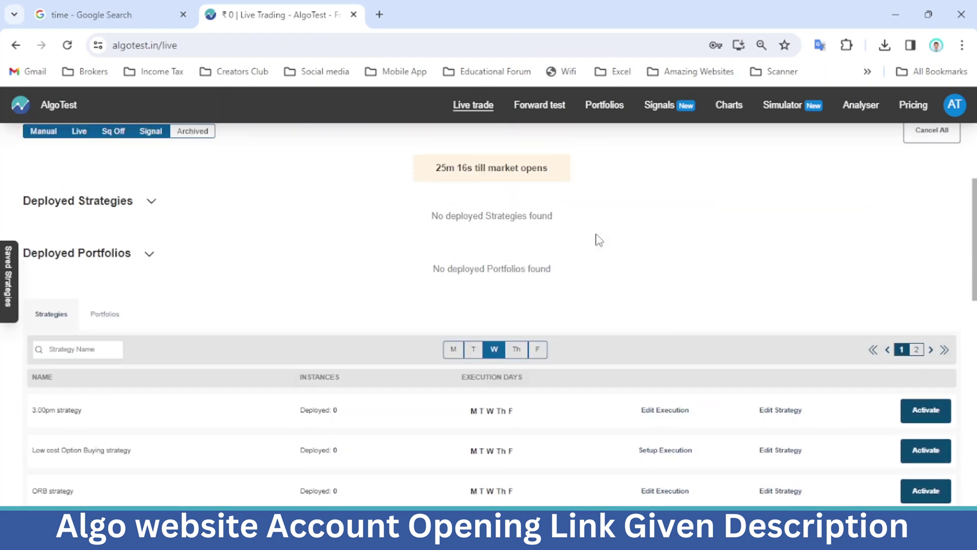
scroll(598, 239, down, 5)
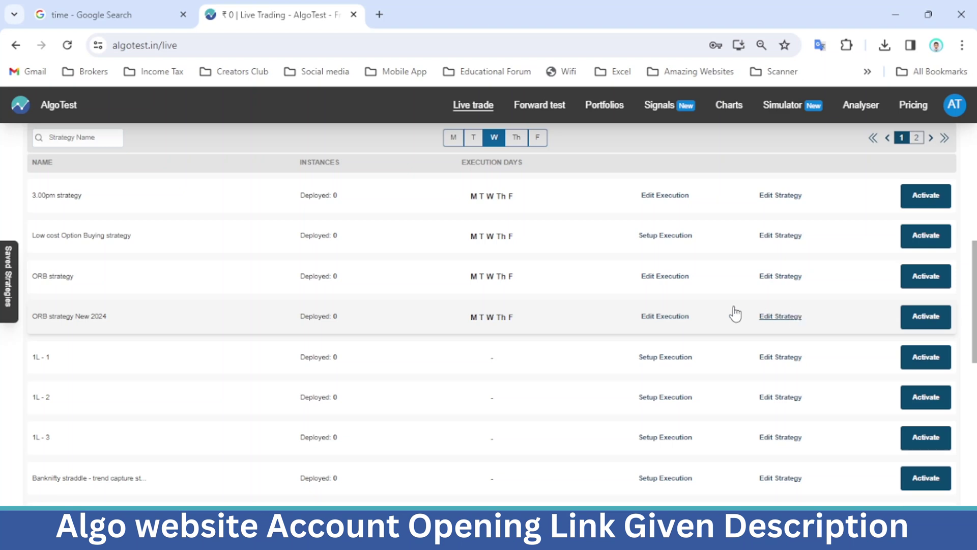
Open the execution settings of ORB strategy New 2024 and examine the quantity multiplier and both legs' order settings
click(666, 317)
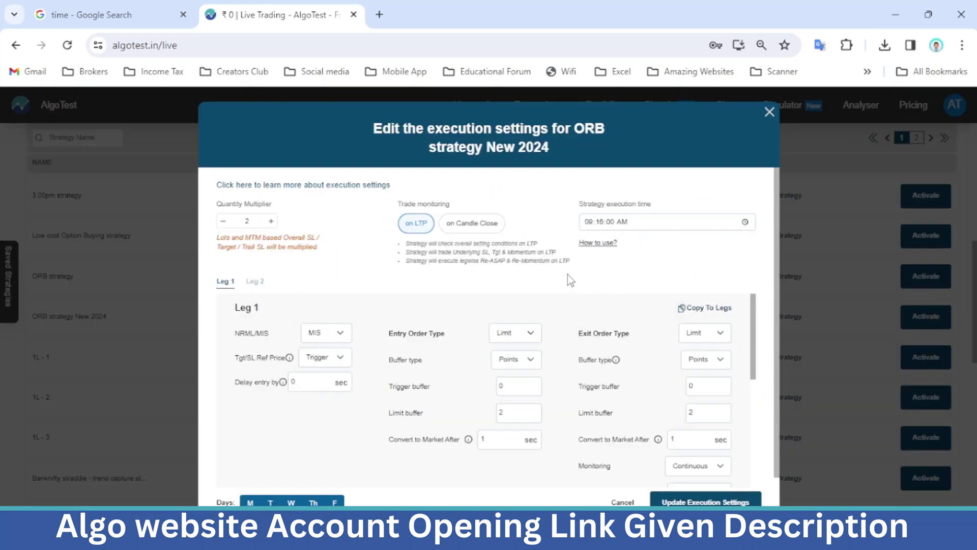
scroll(567, 276, down, 1)
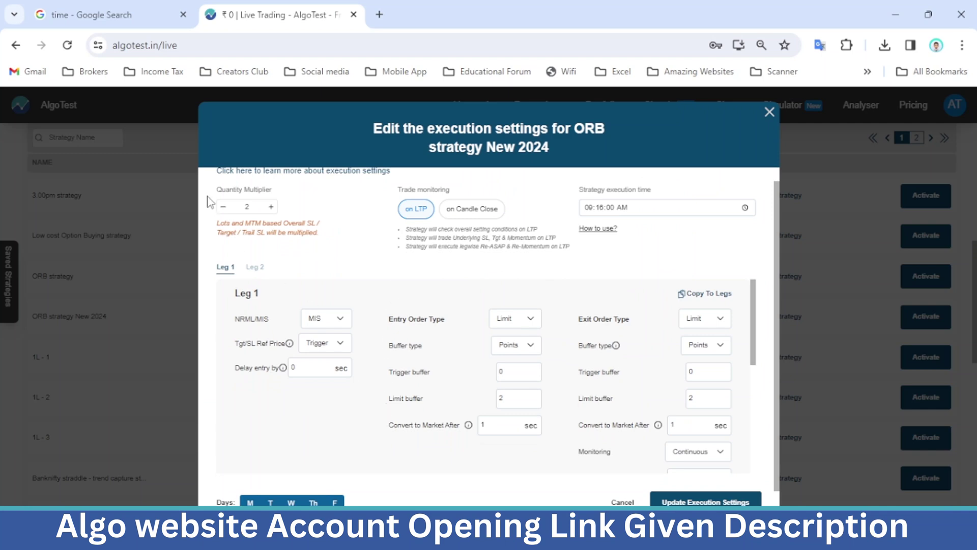
drag(216, 190, 322, 193)
scroll(322, 196, up, 1)
click(321, 224)
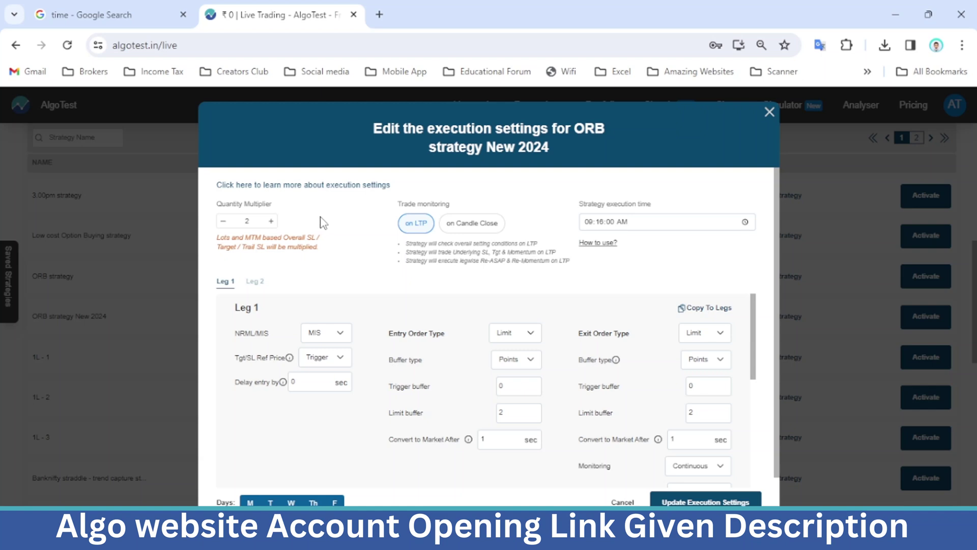
scroll(343, 227, down, 1)
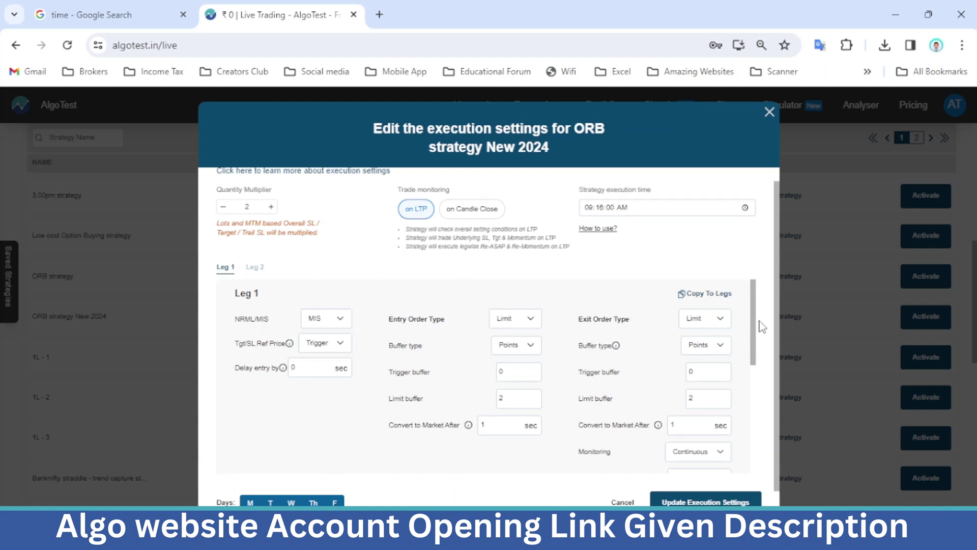
drag(758, 317, 766, 397)
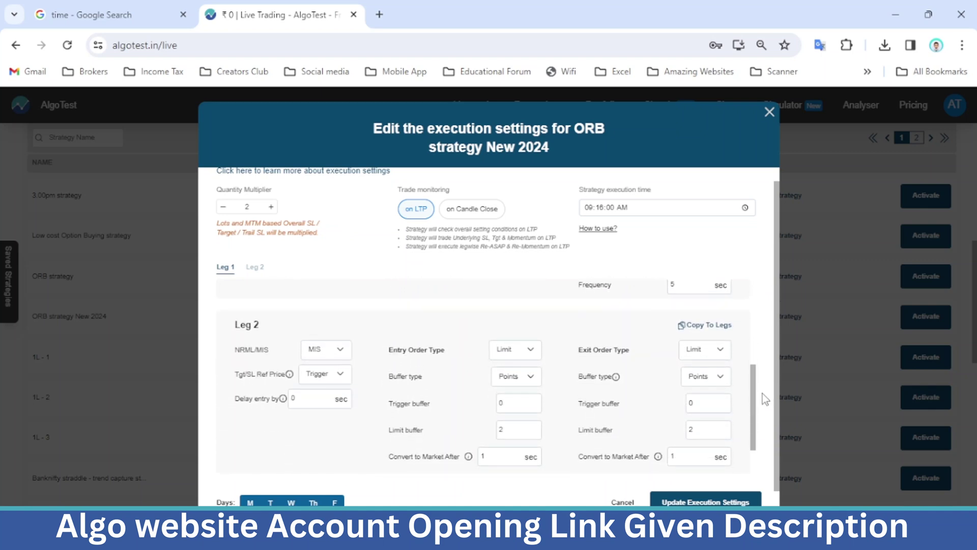
scroll(763, 393, up, 1)
scroll(463, 352, up, 4)
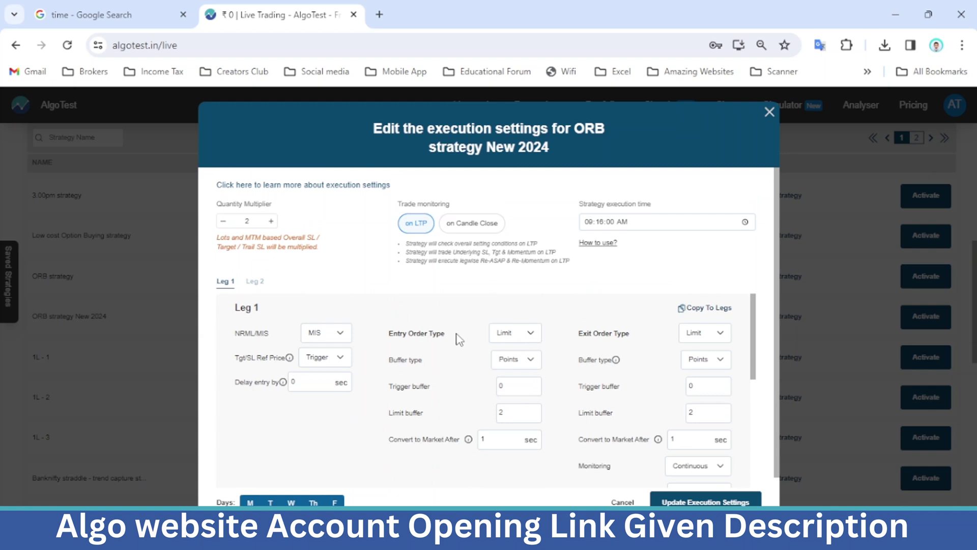
scroll(460, 336, down, 1)
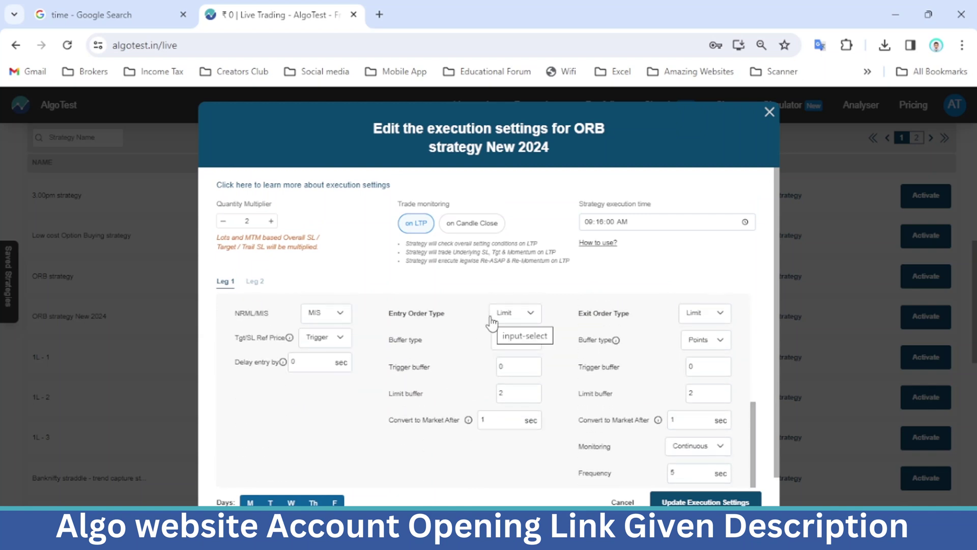
scroll(491, 322, up, 1)
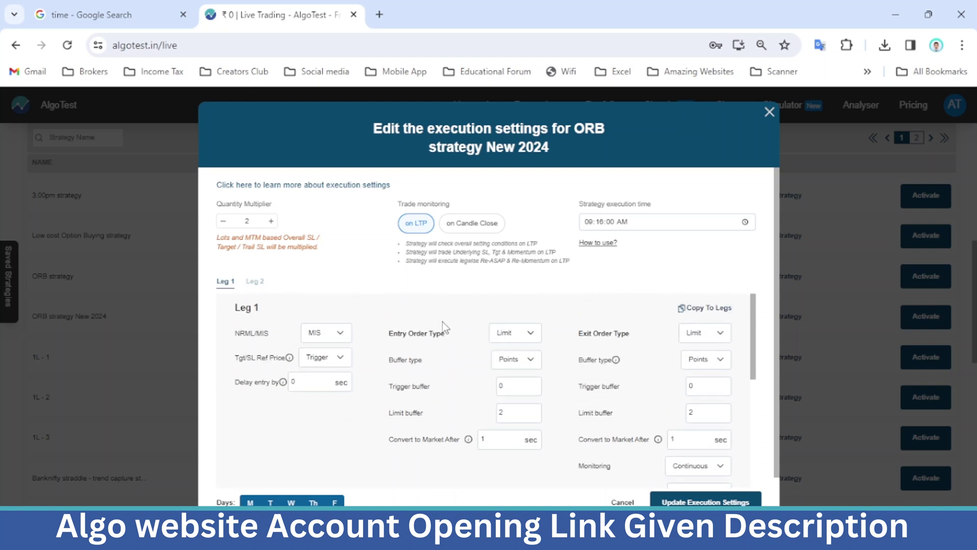
drag(456, 334, 535, 339)
click(474, 301)
Try a quantity multiplier of 1, return it to 2, toggle Monday twice, and close the execution settings without updating
drag(216, 203, 289, 204)
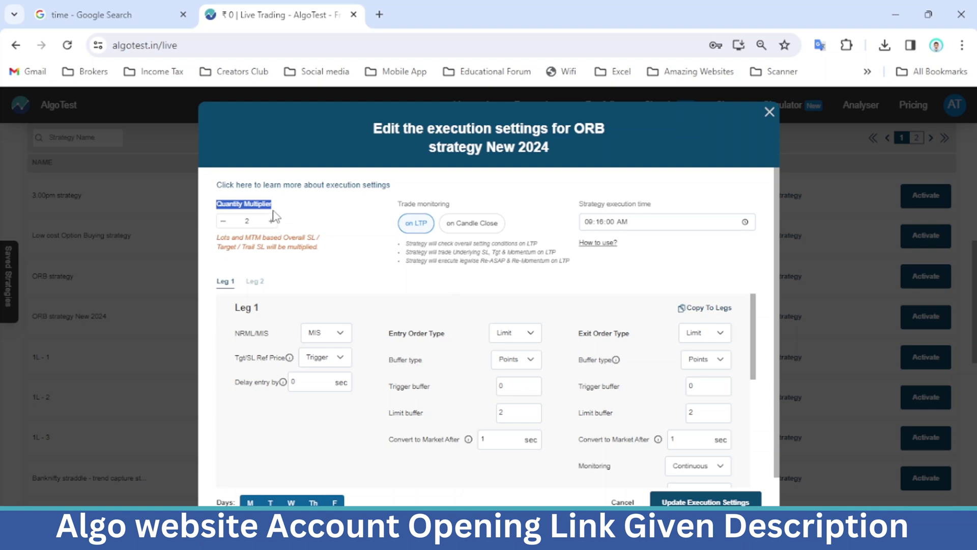
click(222, 222)
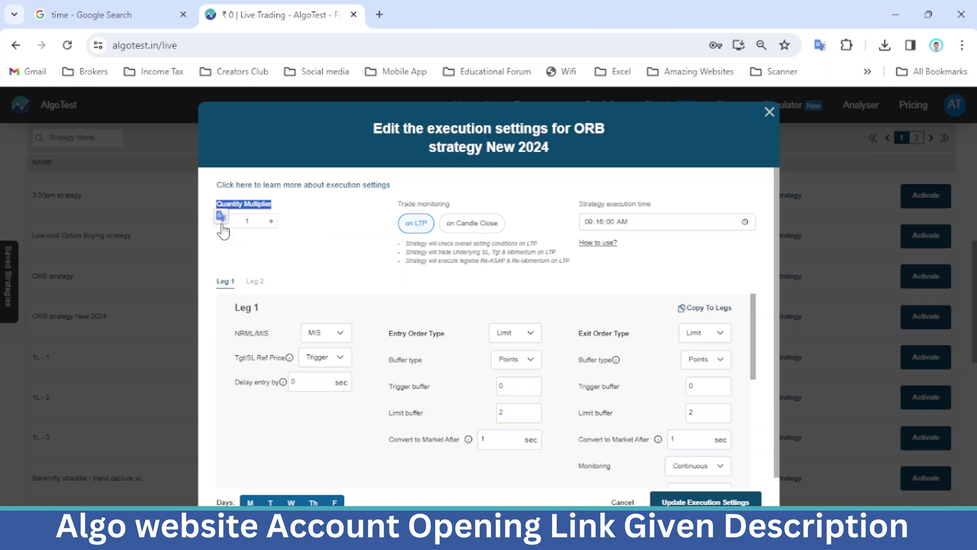
click(271, 221)
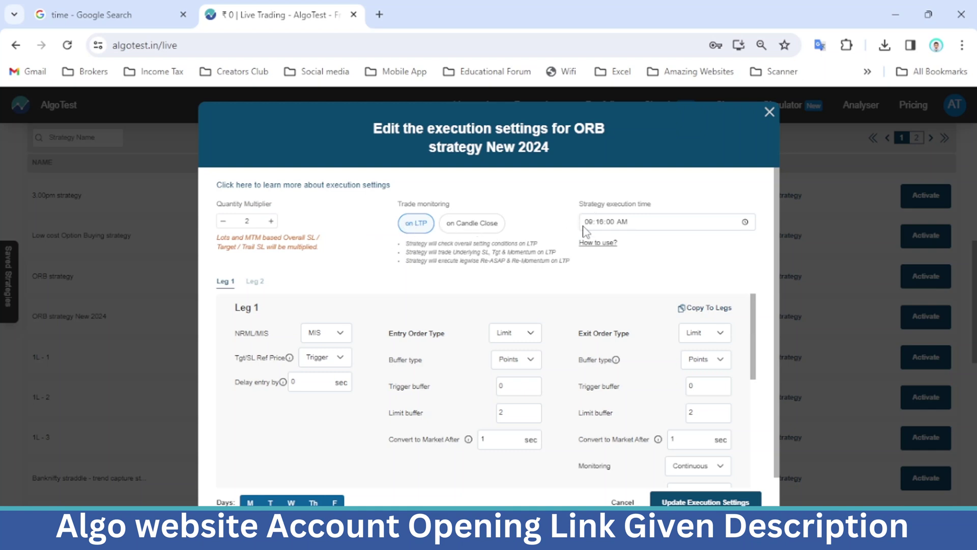
scroll(606, 366, down, 2)
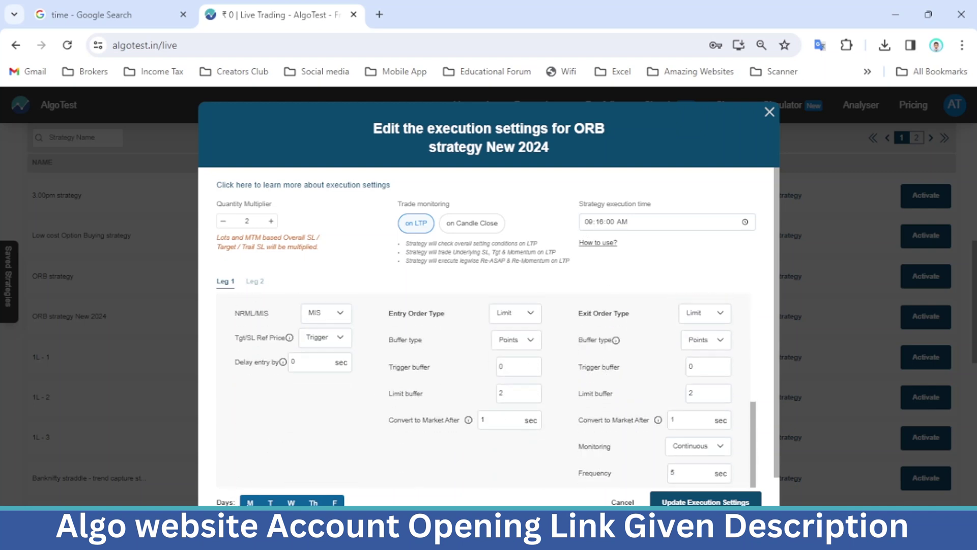
click(251, 504)
click(251, 503)
click(769, 112)
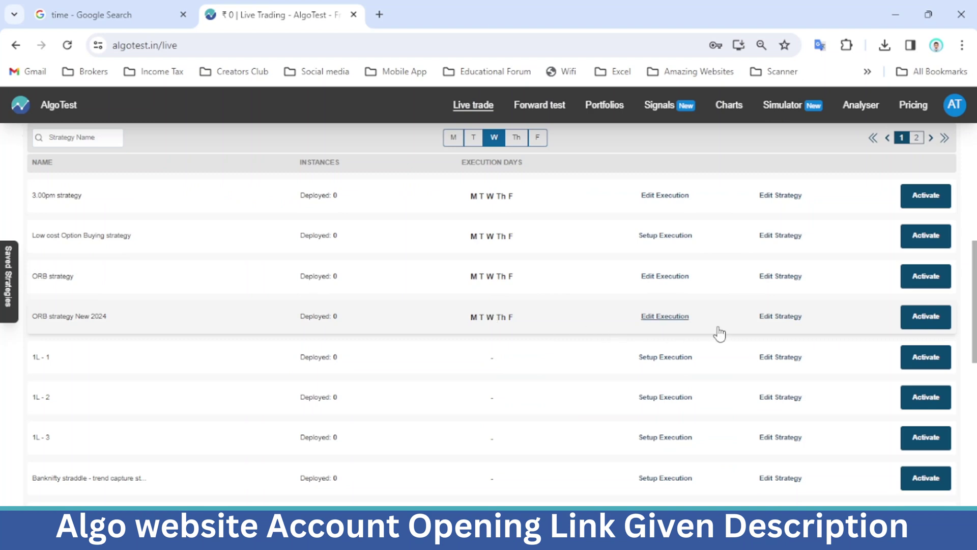
Open ORB strategy New 2024 for editing, review its legs and legwise settings, and close it without updating
click(769, 319)
scroll(527, 304, down, 5)
scroll(524, 302, down, 5)
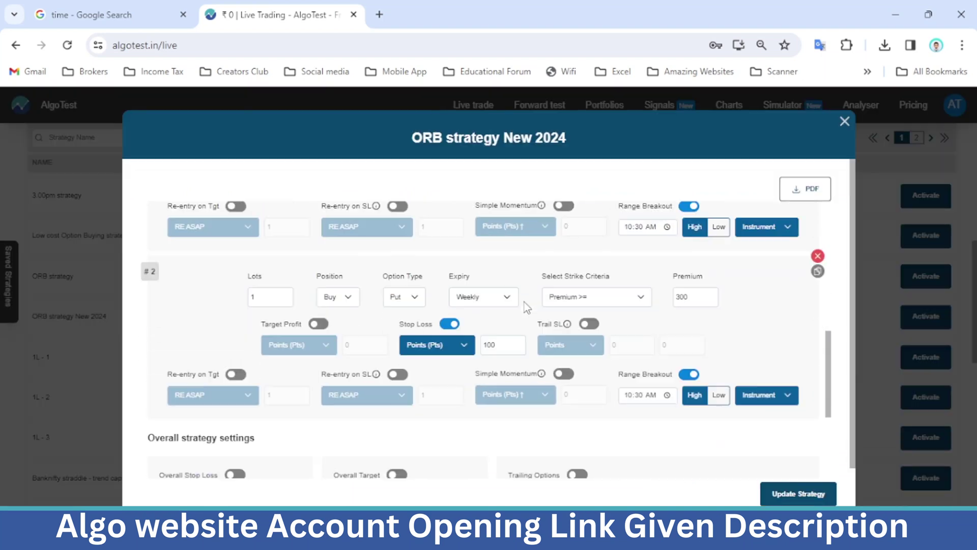
scroll(523, 304, up, 1)
scroll(526, 315, up, 10)
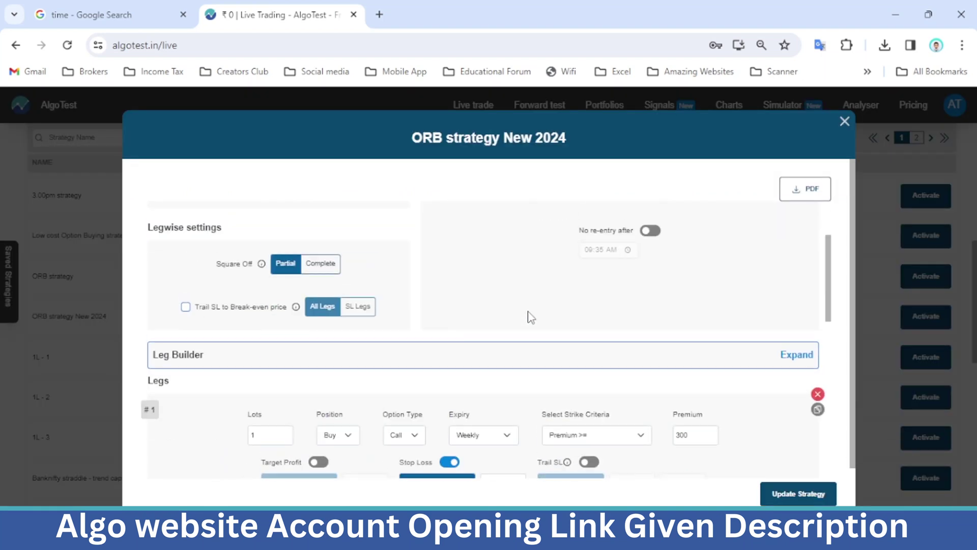
click(844, 121)
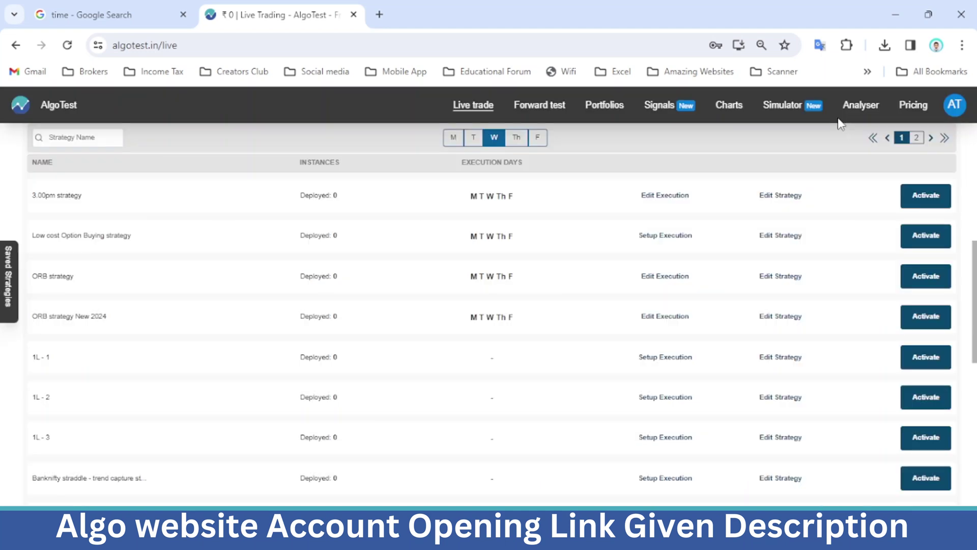
Activate ORB strategy New 2024 for live trading through the Finvasia broker
click(914, 315)
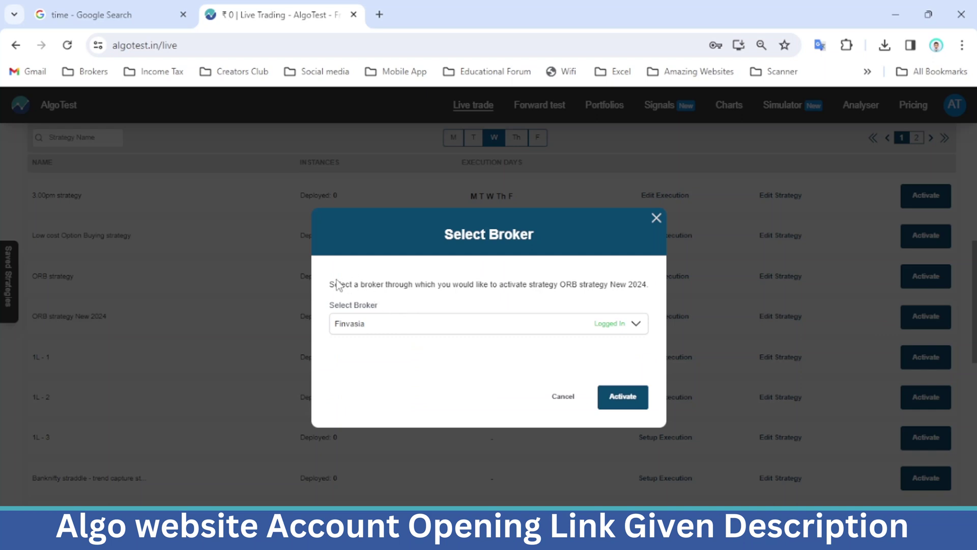
click(638, 334)
click(637, 329)
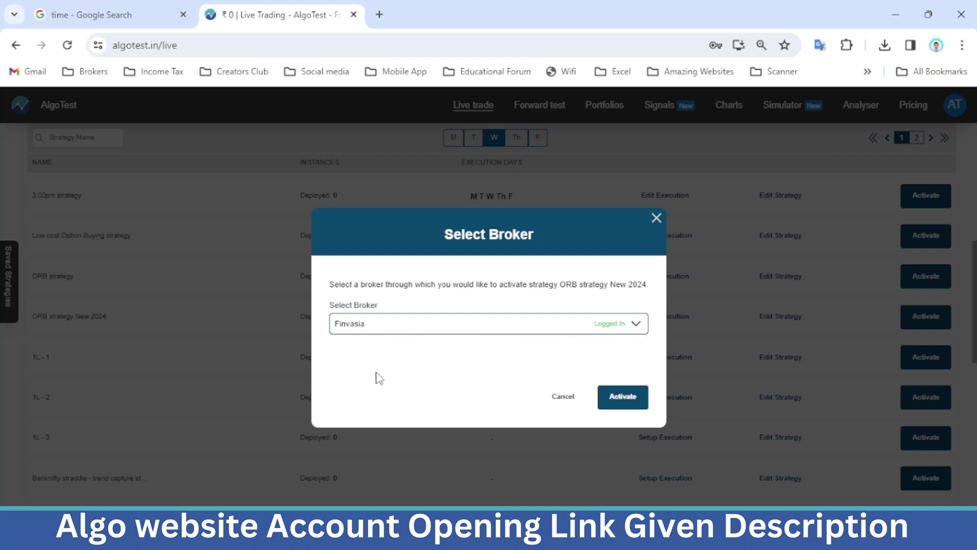
click(639, 330)
click(325, 331)
click(614, 402)
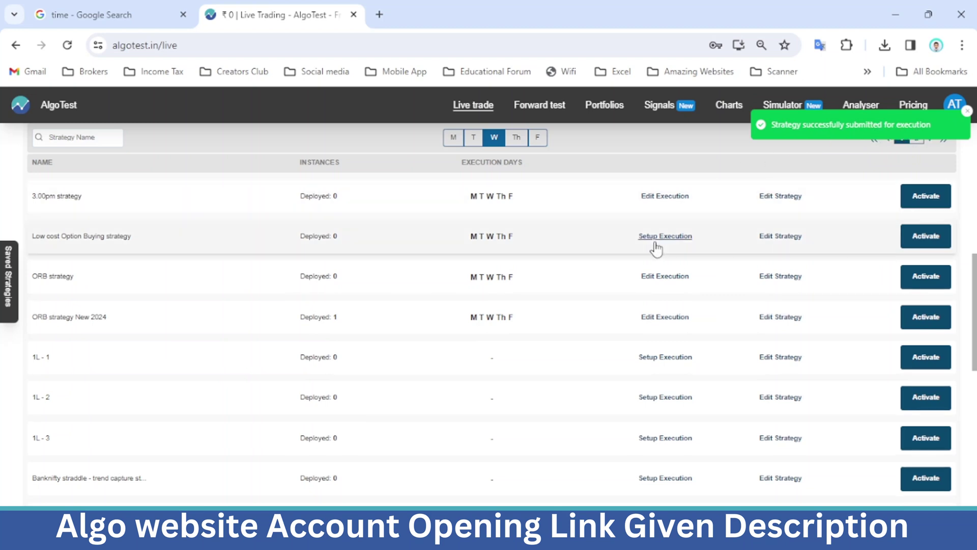
Examine the live deployment overview, including the status and broker of the deployed ORB strategy New 2024
scroll(657, 248, up, 5)
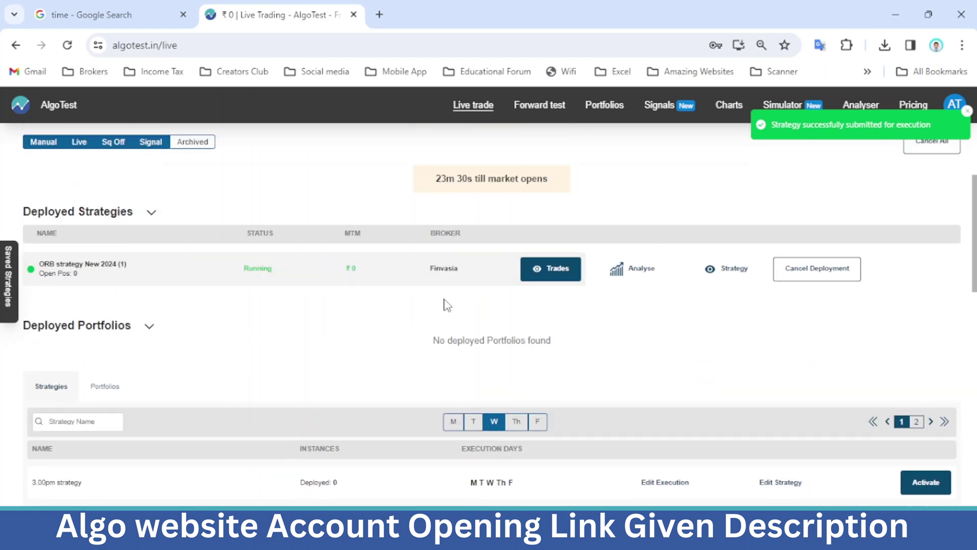
scroll(447, 306, up, 1)
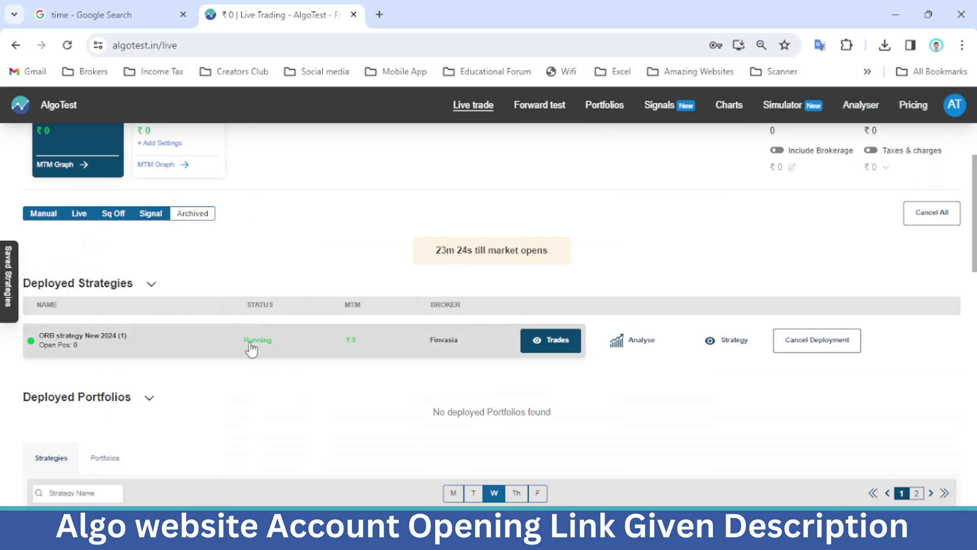
scroll(355, 324, up, 2)
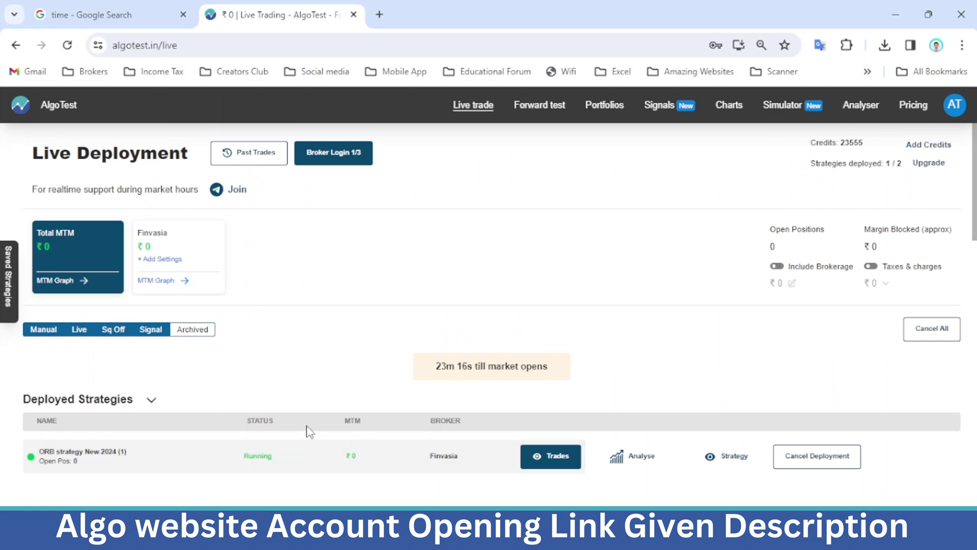
scroll(321, 402, down, 1)
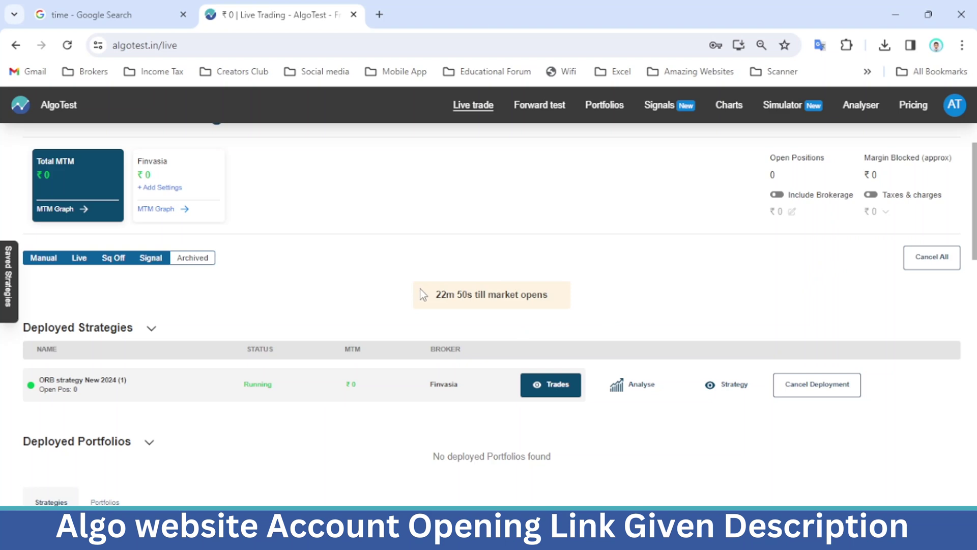
scroll(420, 289, down, 1)
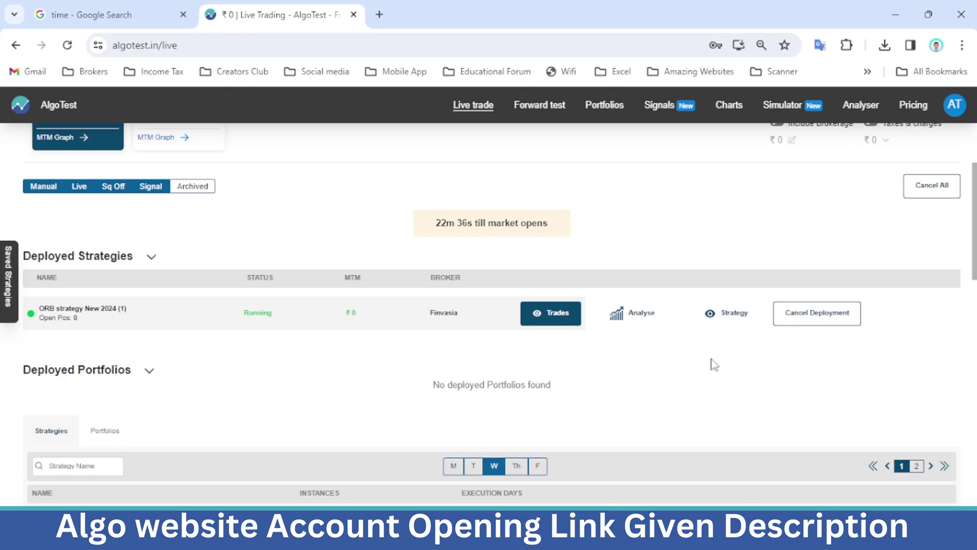
scroll(713, 364, up, 3)
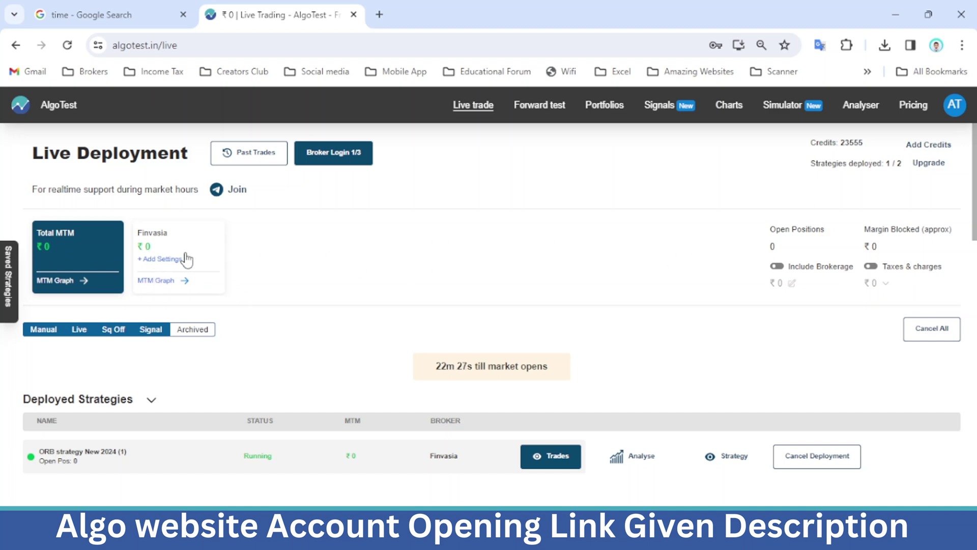
Check Finvasia's MTM graph, close it, and open the trades of the deployed ORB strategy New 2024
click(142, 281)
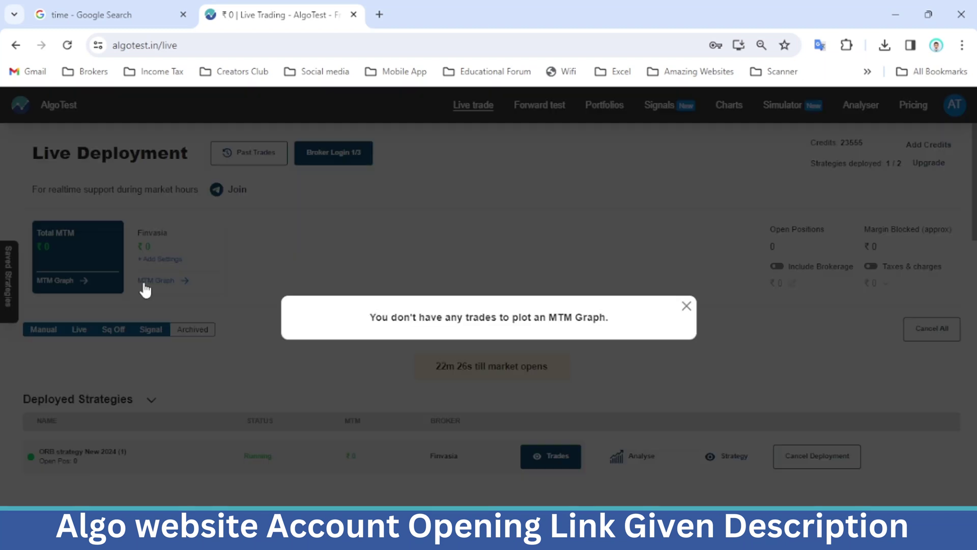
click(686, 306)
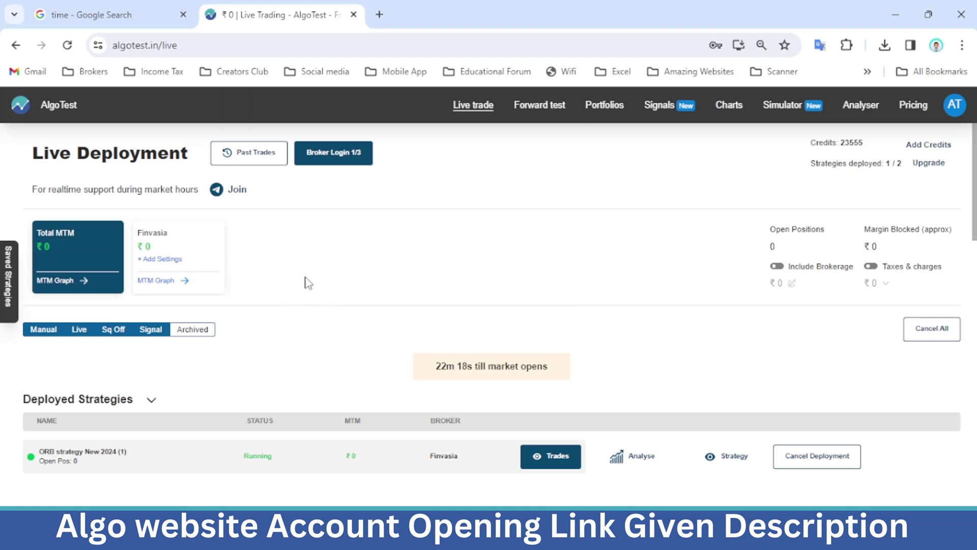
scroll(306, 281, down, 3)
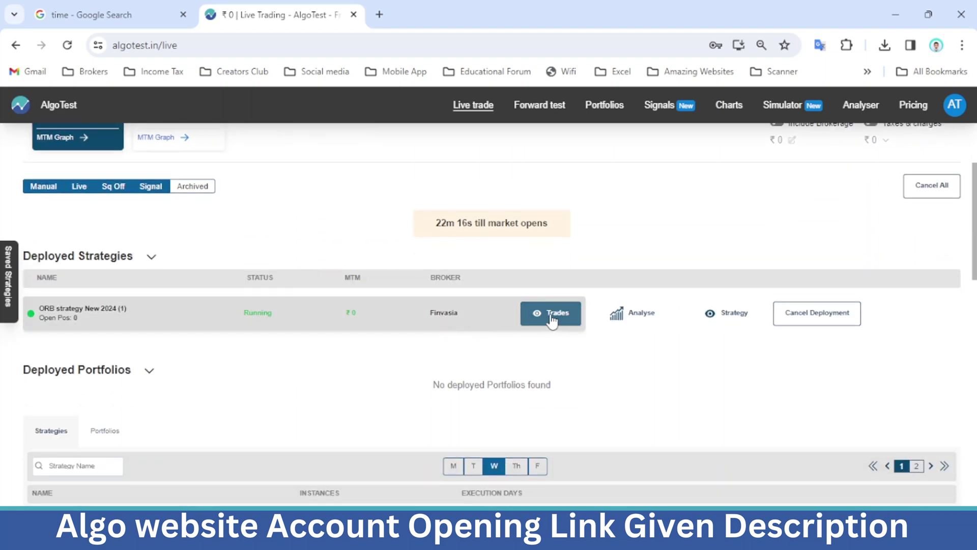
click(552, 318)
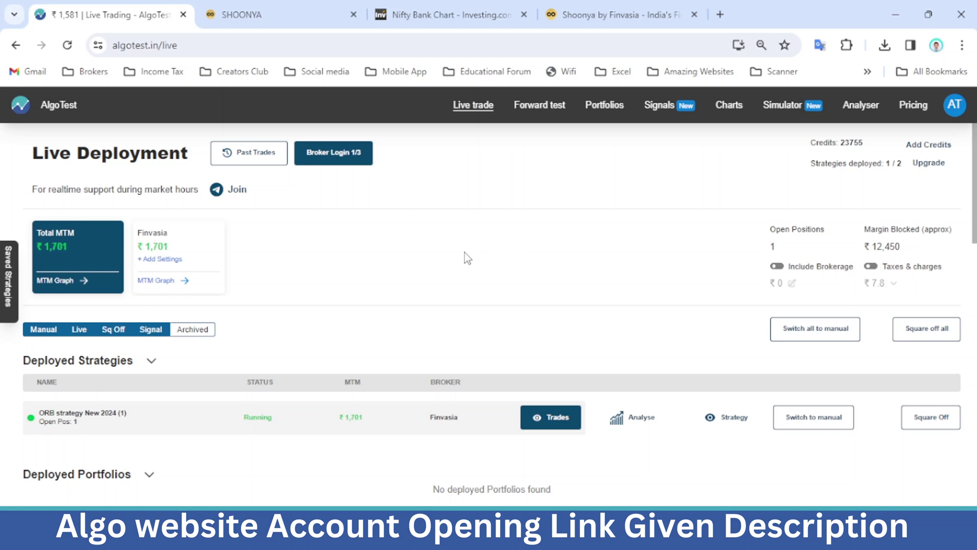
Review the total and Finvasia MTM on the live deployment page and open the running ORB strategy New 2024's trades
scroll(462, 252, down, 1)
scroll(463, 252, up, 1)
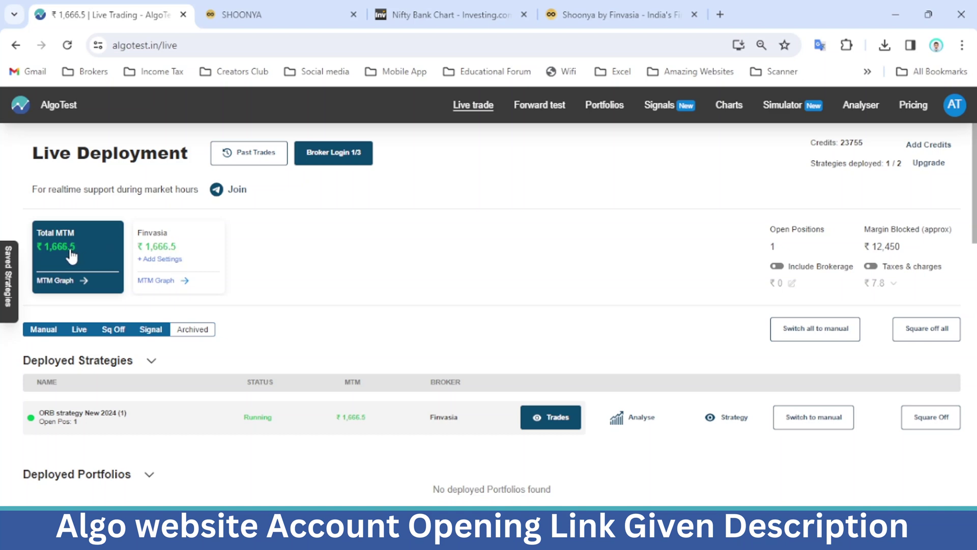
scroll(295, 295, down, 3)
scroll(299, 293, up, 3)
scroll(299, 293, down, 4)
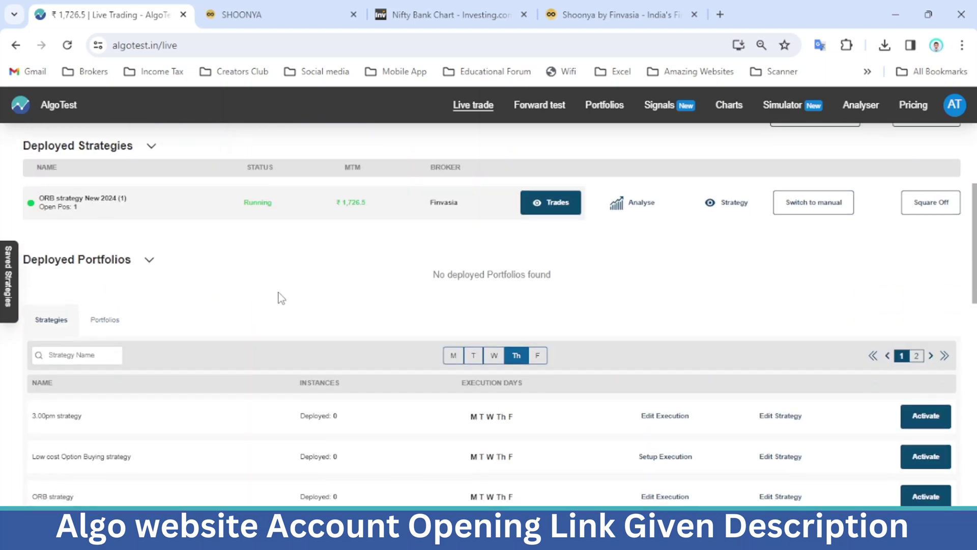
scroll(279, 293, up, 4)
scroll(327, 291, down, 1)
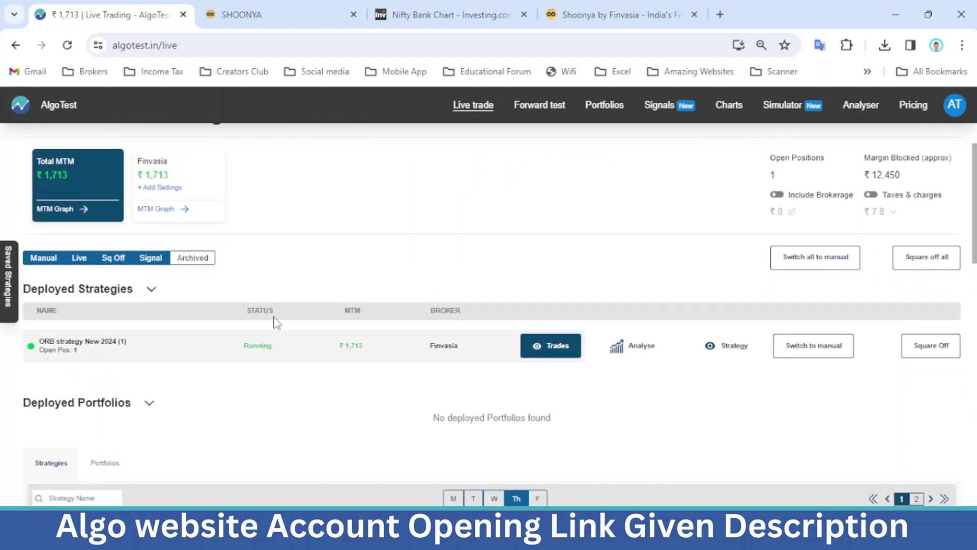
click(545, 348)
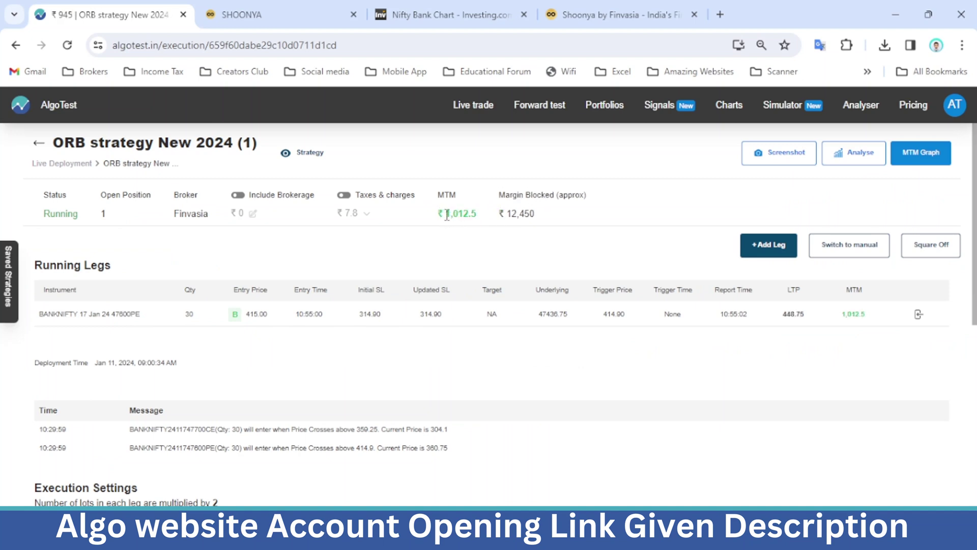
Switch between Shoonya and AlgoTest to compare the strategy's position, MTM and orders, ending on AlgoTest
click(294, 6)
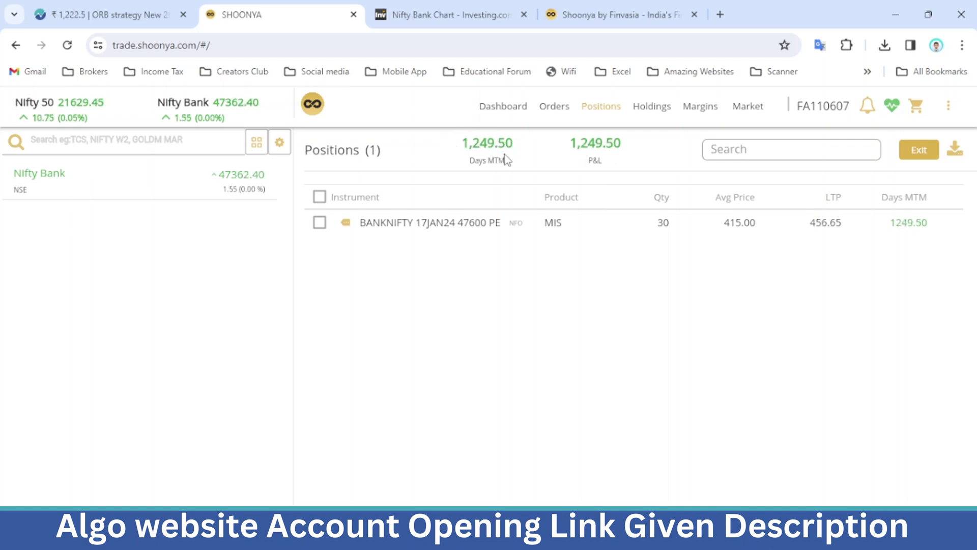
click(112, 14)
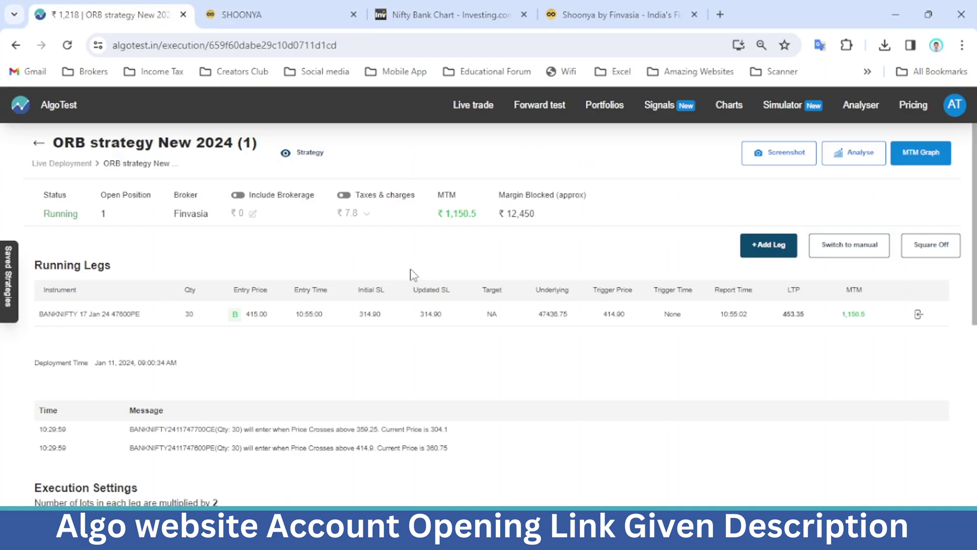
click(291, 10)
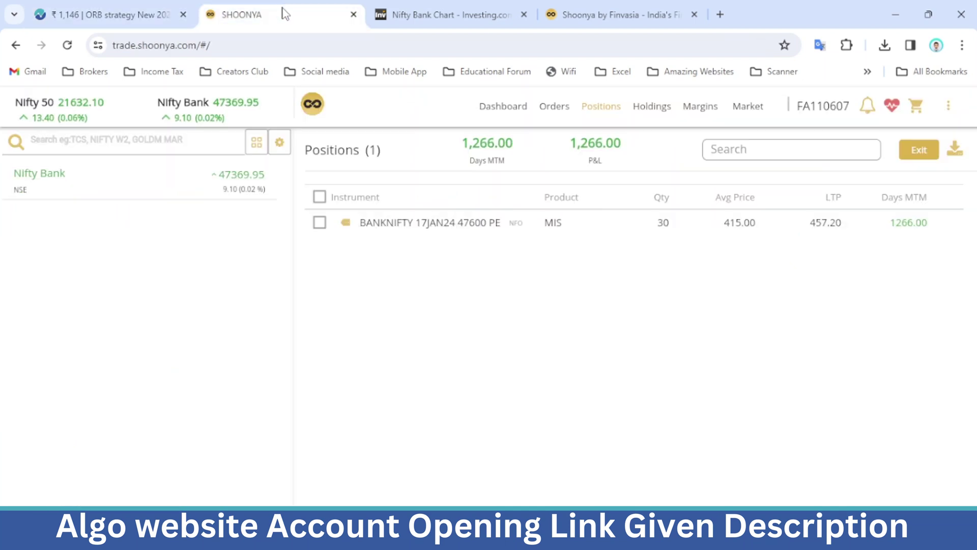
click(556, 108)
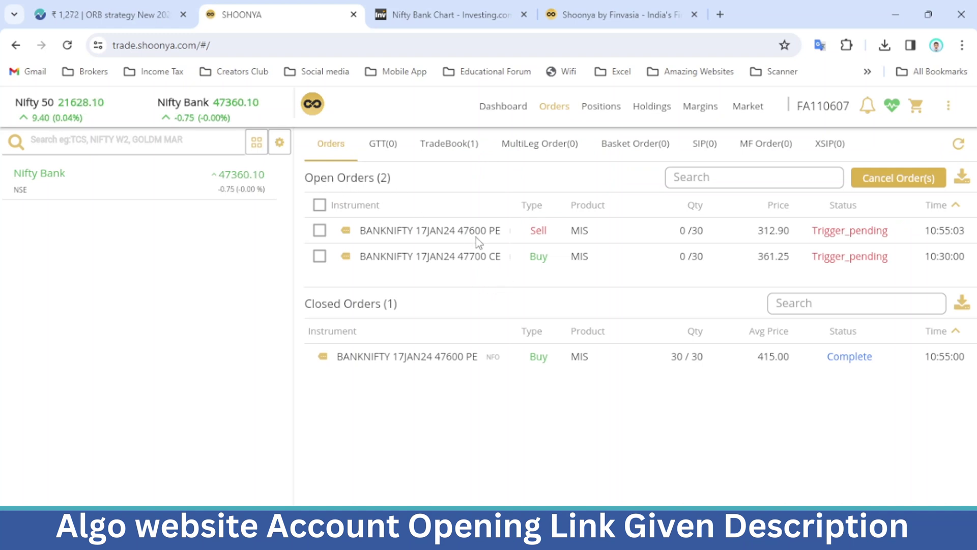
click(109, 14)
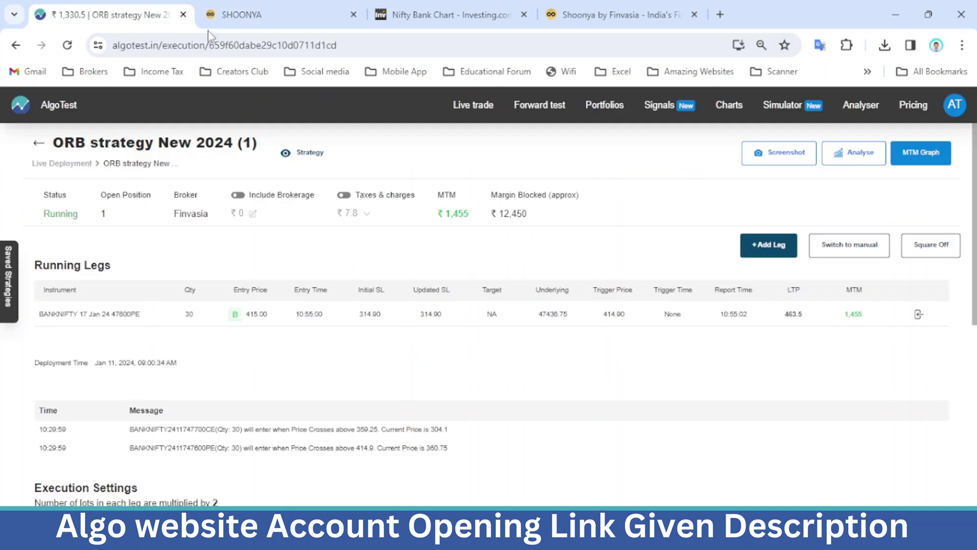
Check the trade book and positions in Shoonya against AlgoTest, and return to the strategy's trades in AlgoTest
click(242, 14)
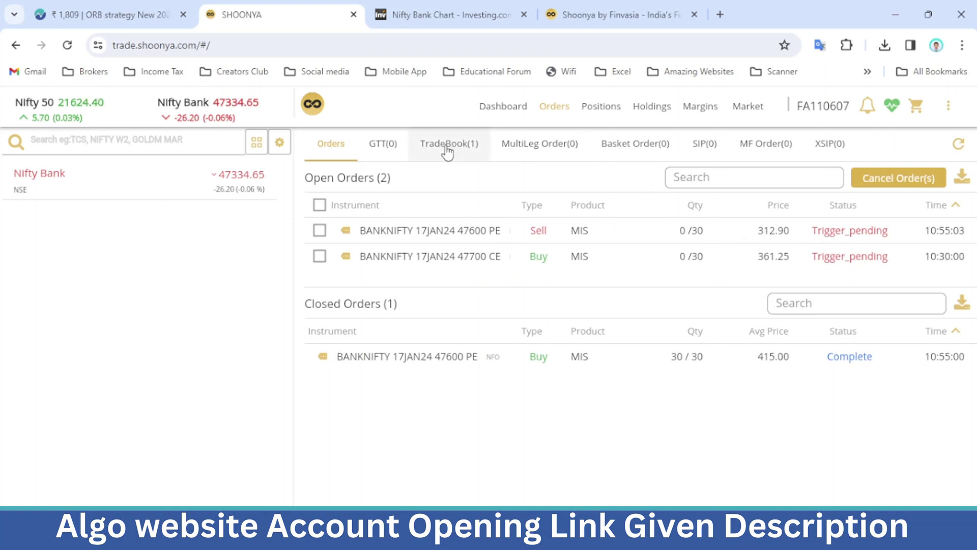
click(448, 150)
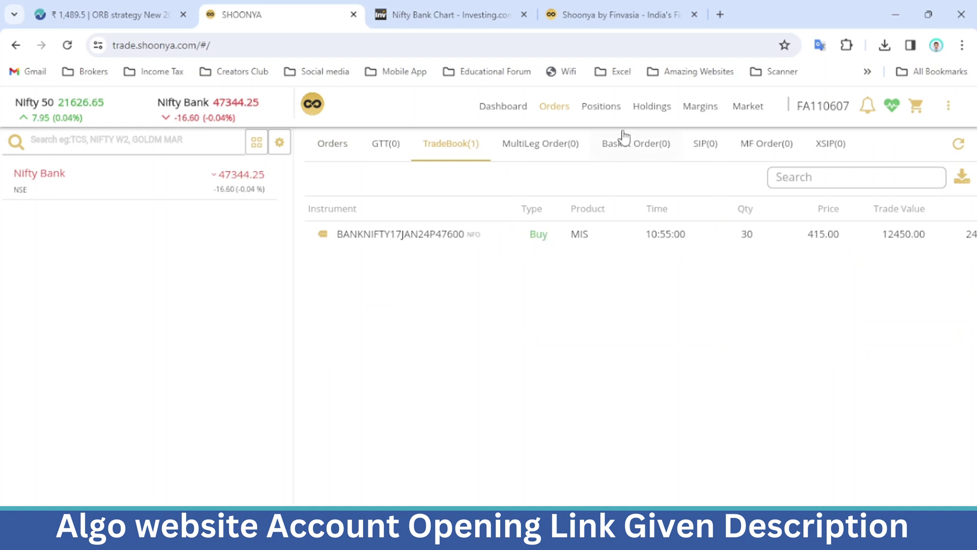
click(620, 107)
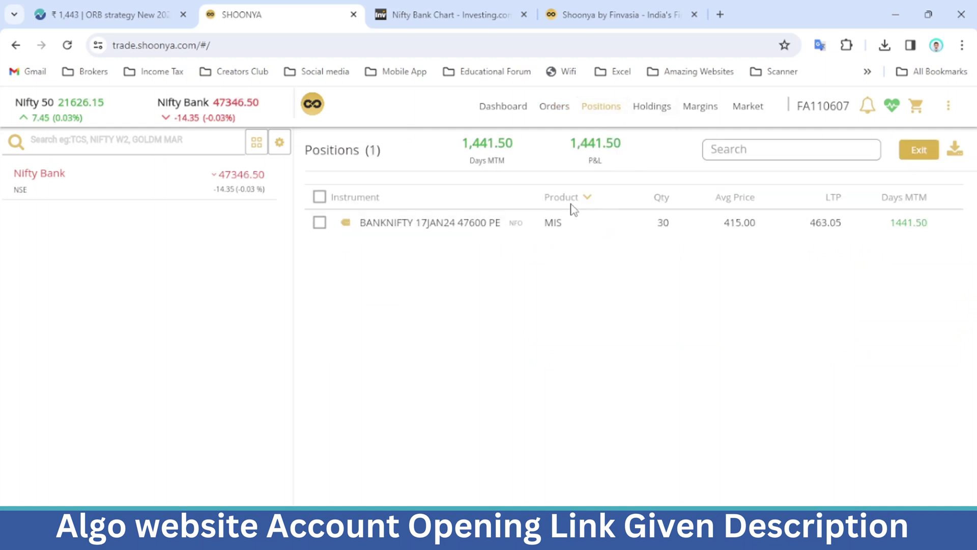
click(102, 15)
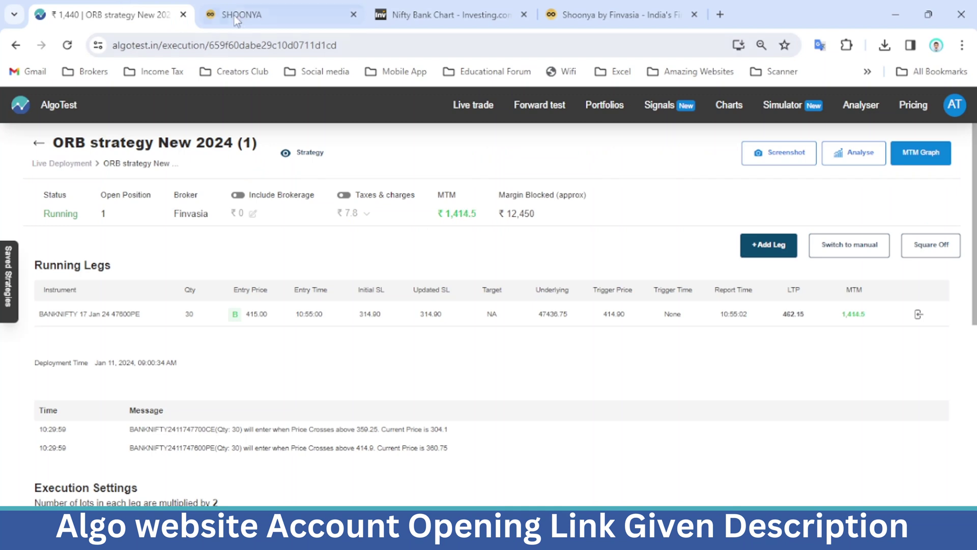
click(257, 12)
click(117, 16)
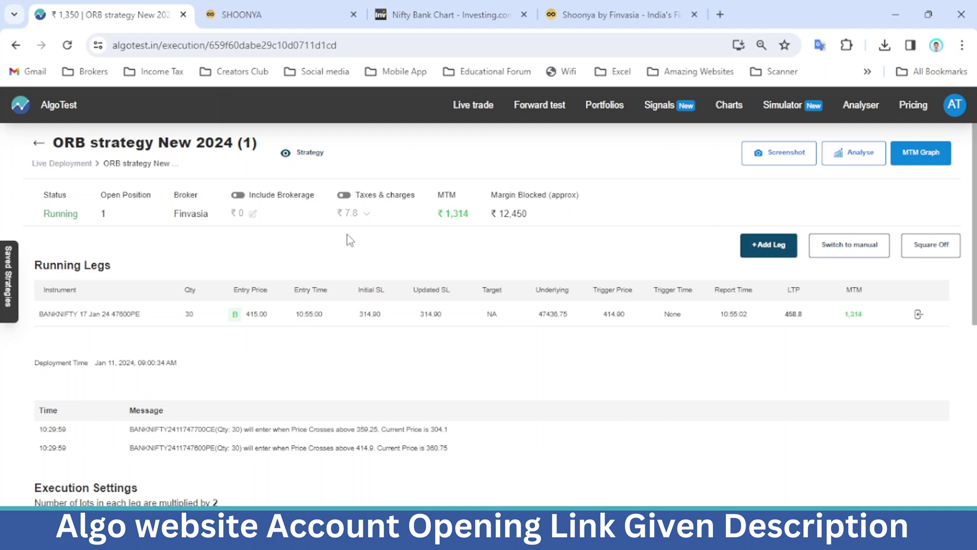
Examine the running BANKNIFTY 47600PE leg's entry price, entry time, stop loss and last traded price
drag(43, 264, 135, 262)
click(154, 258)
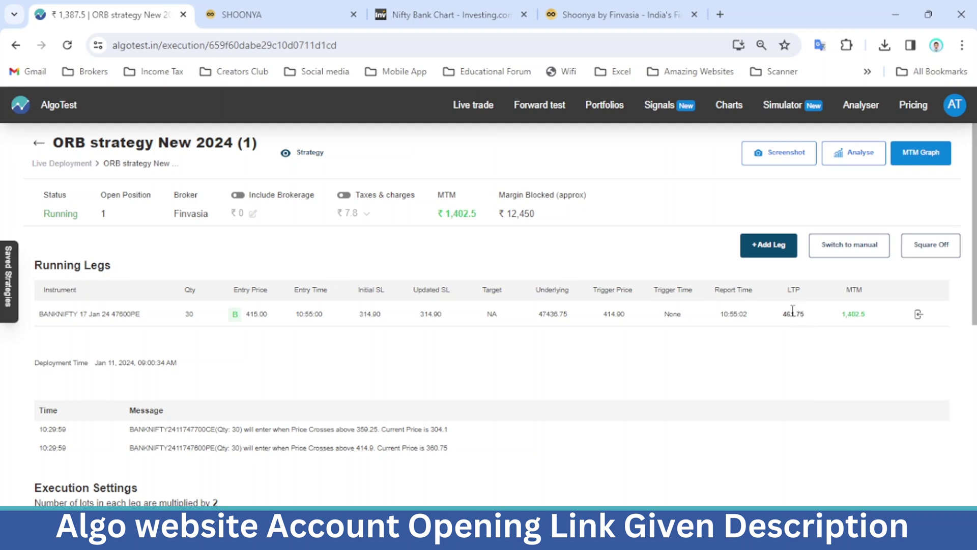
scroll(374, 310, down, 2)
scroll(364, 255, up, 2)
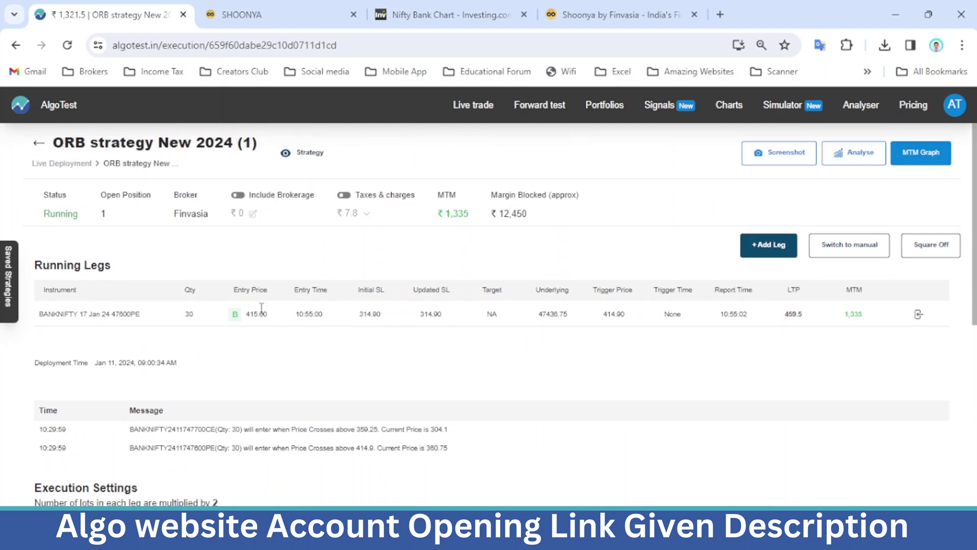
drag(295, 313, 319, 314)
click(328, 342)
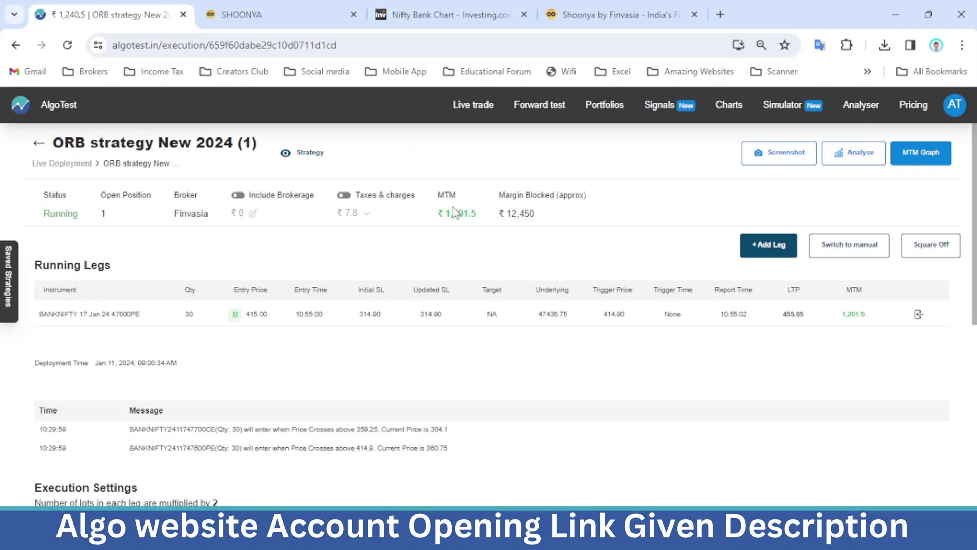
Return to the live trading page, examine Finvasia's MTM graph over the day, and close it
click(473, 104)
scroll(506, 277, down, 3)
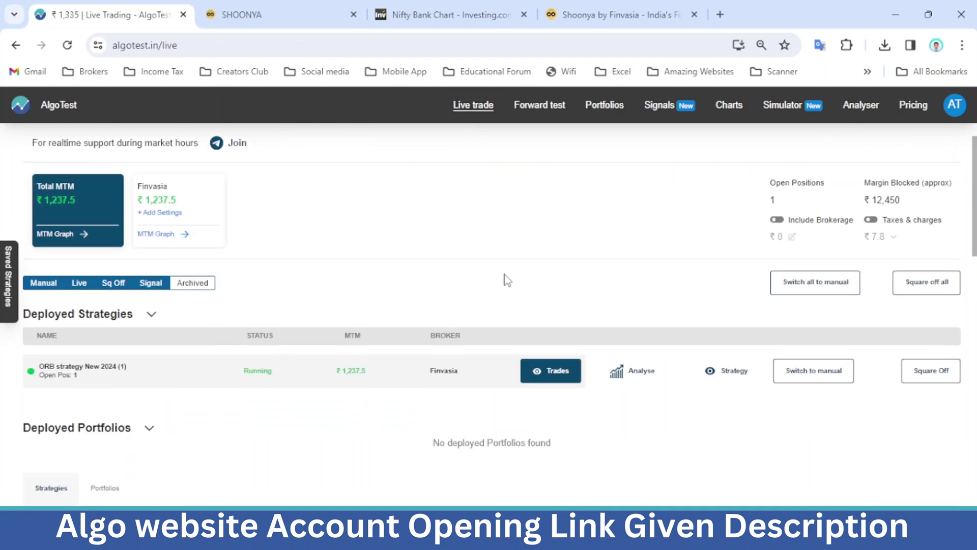
scroll(506, 281, up, 3)
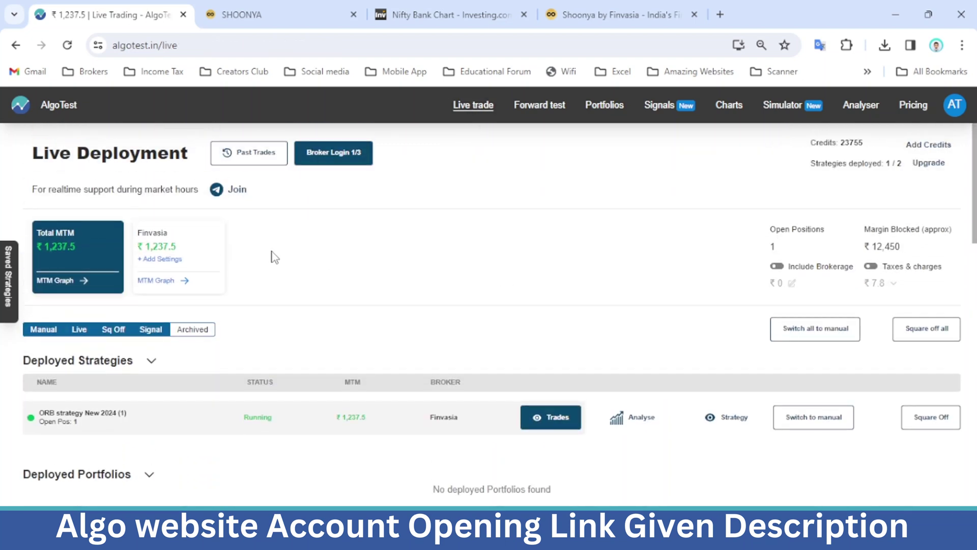
click(158, 280)
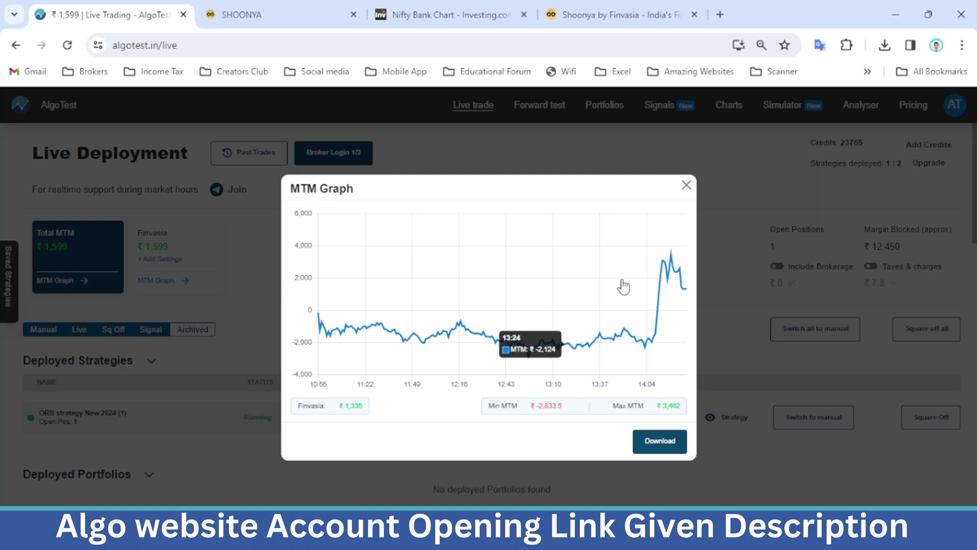
click(686, 185)
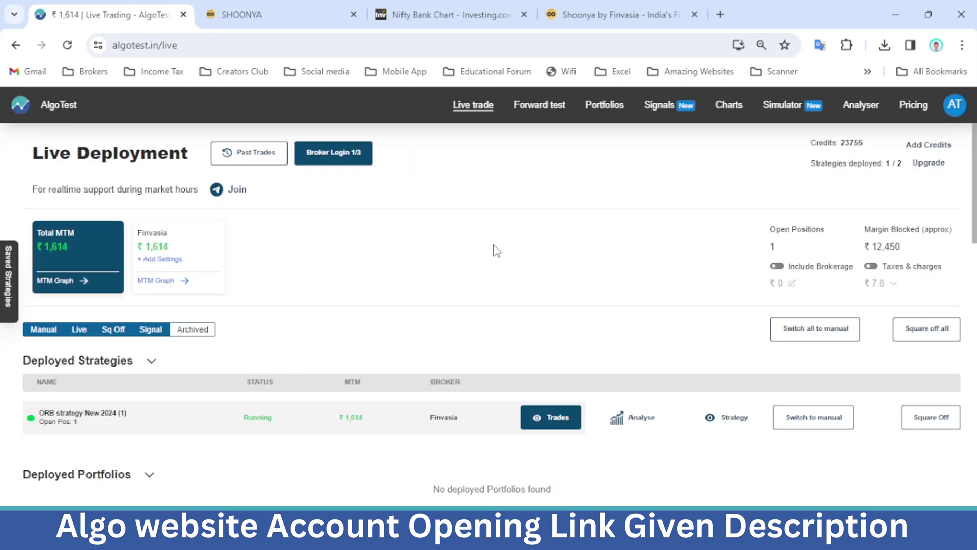
scroll(496, 250, down, 2)
scroll(496, 251, up, 2)
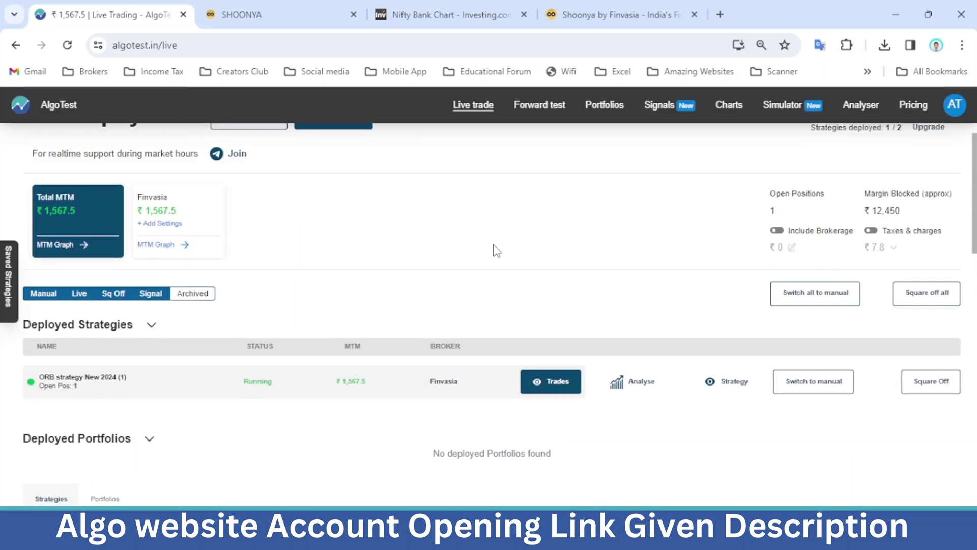